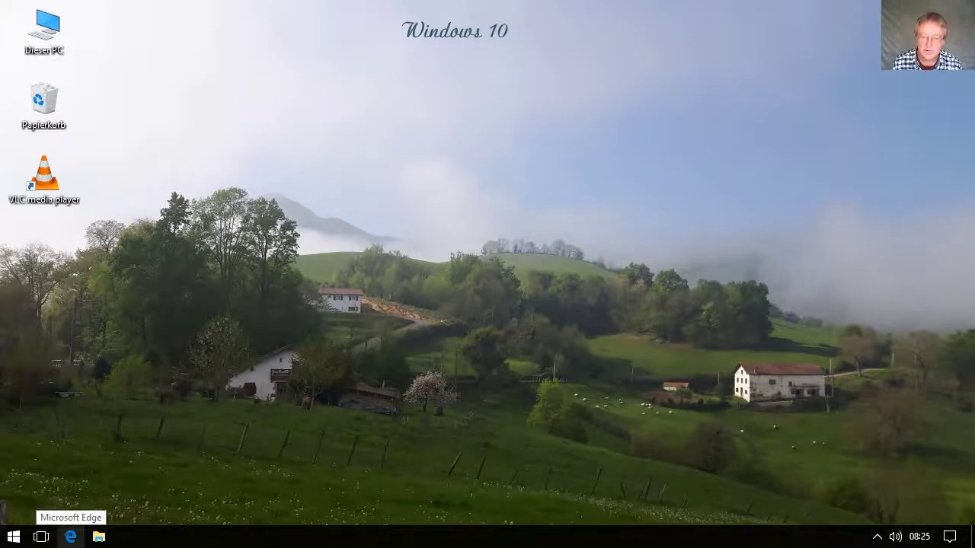
- Switch to Microsoft Edge and search the web for "format factory" using the previous search suggestion
click(70, 537)
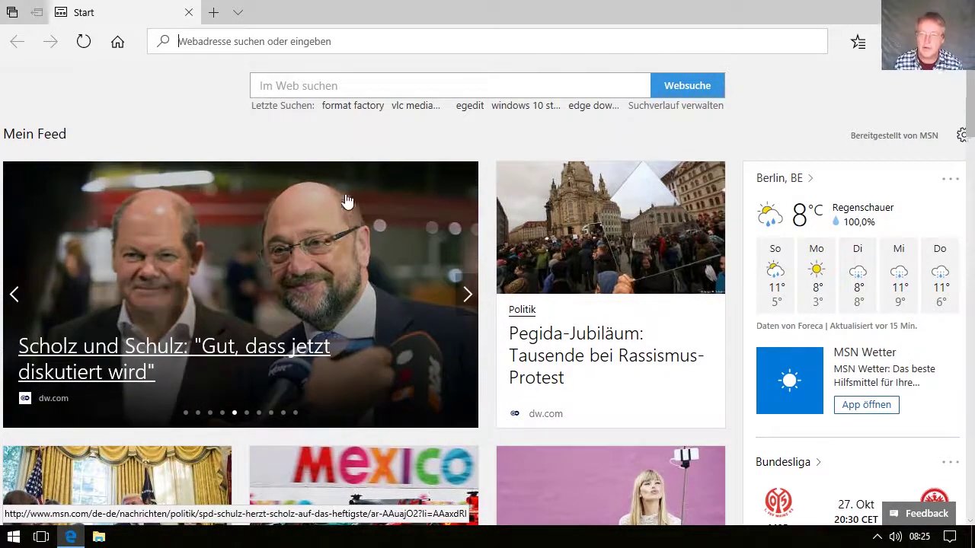
click(363, 85)
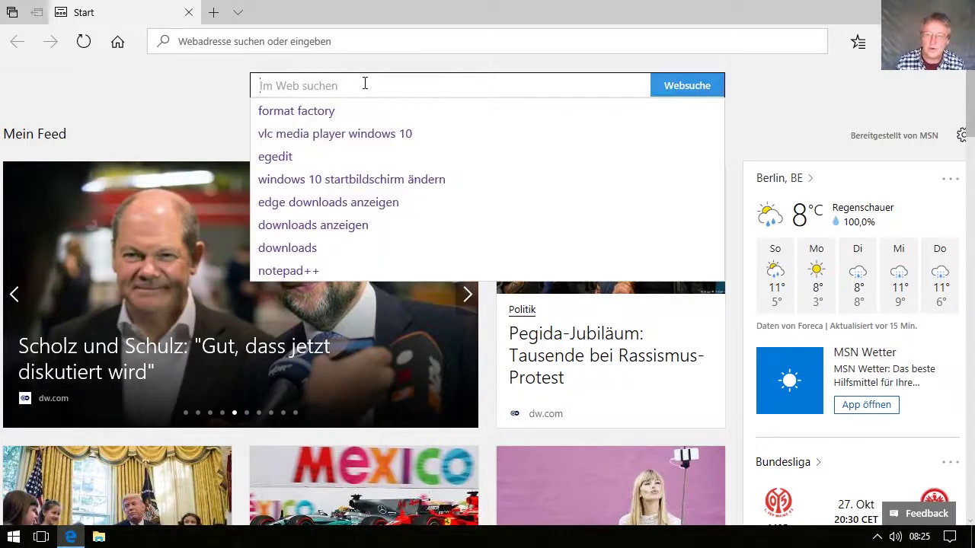
click(309, 114)
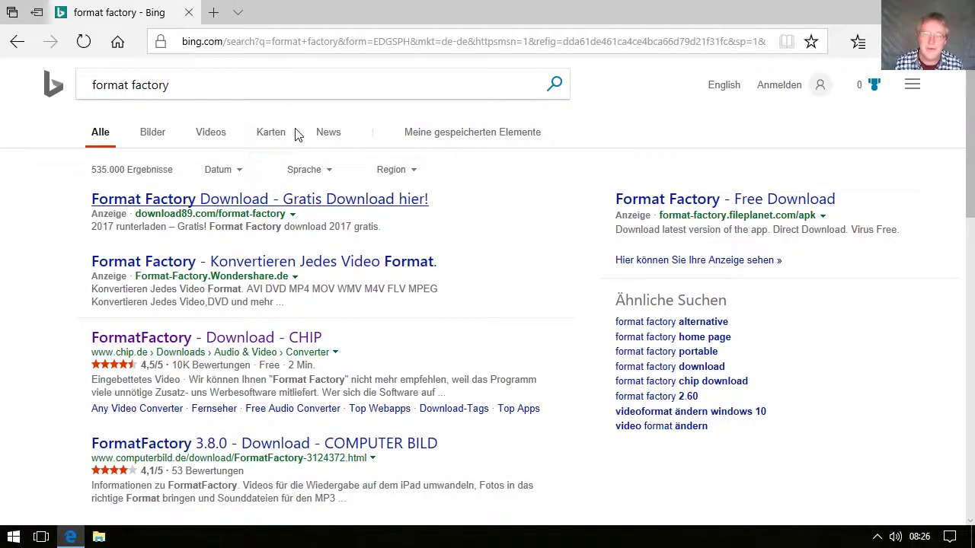
- Open CHIP's FormatFactory download page from the results and follow its warning's link to the official website
scroll(291, 139, down, 1)
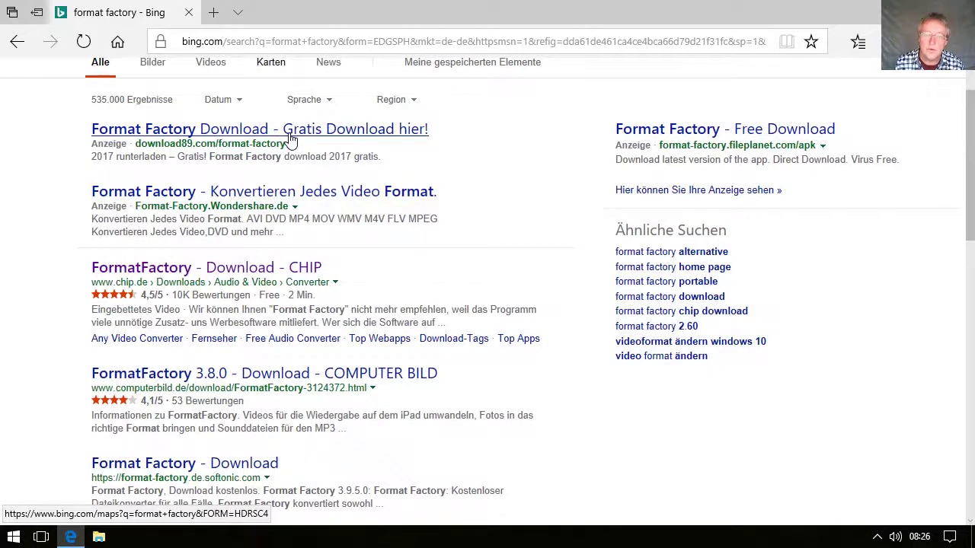
scroll(291, 138, down, 1)
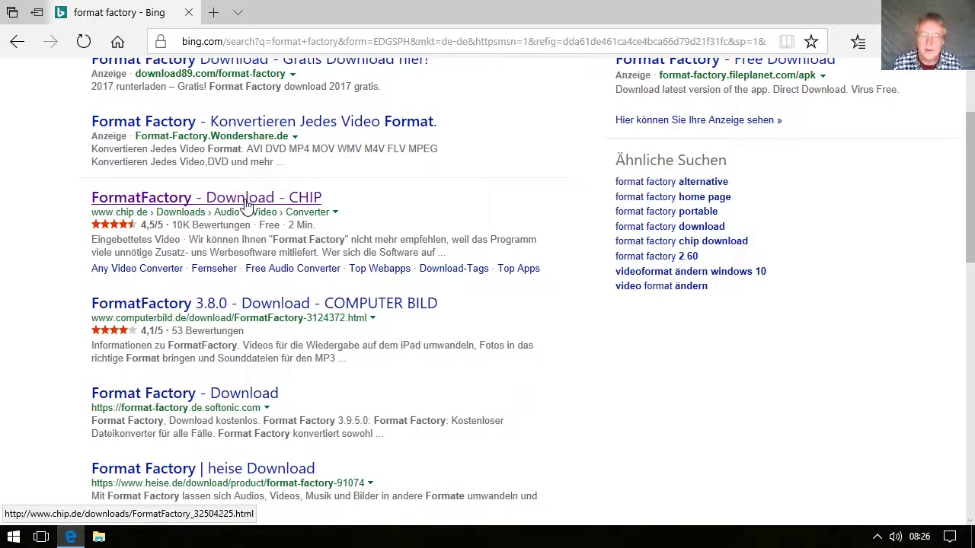
click(245, 199)
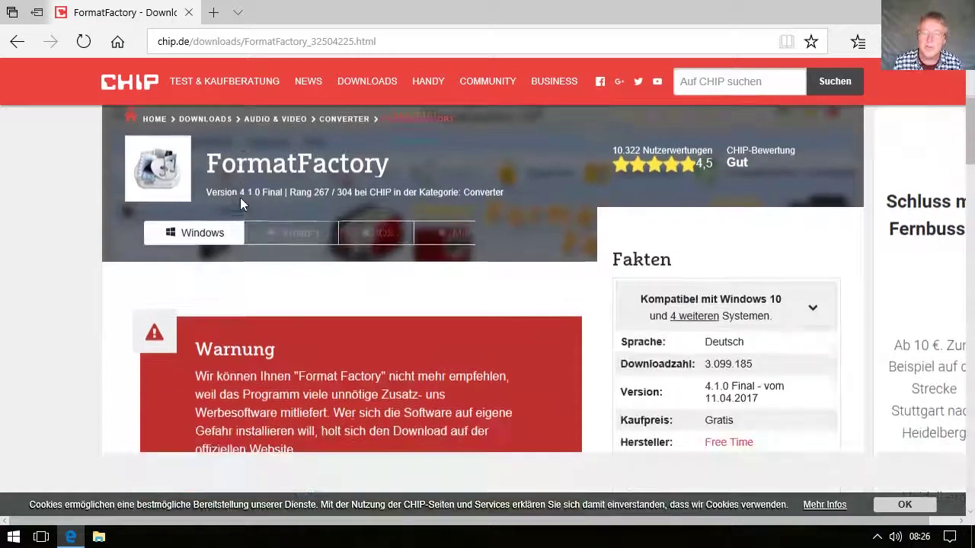
scroll(239, 201, down, 2)
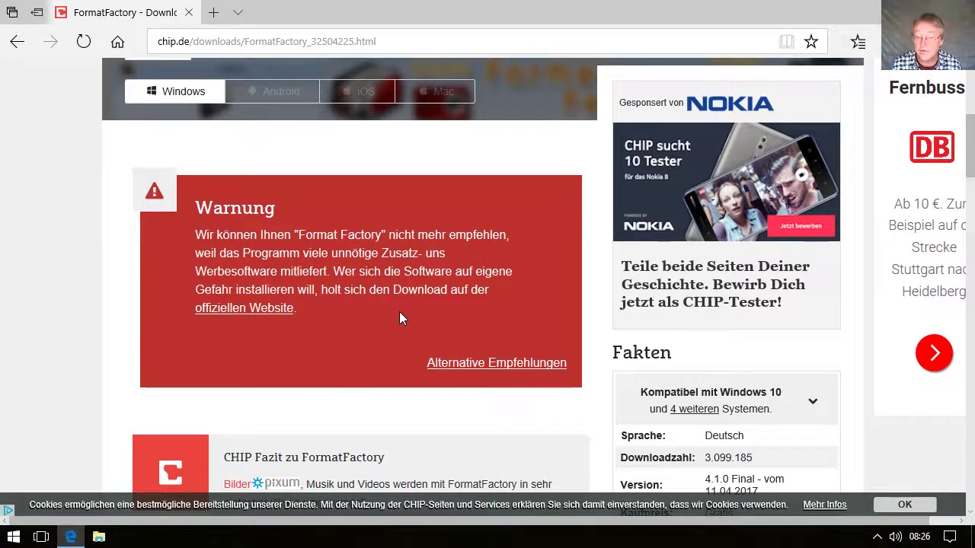
scroll(393, 312, down, 2)
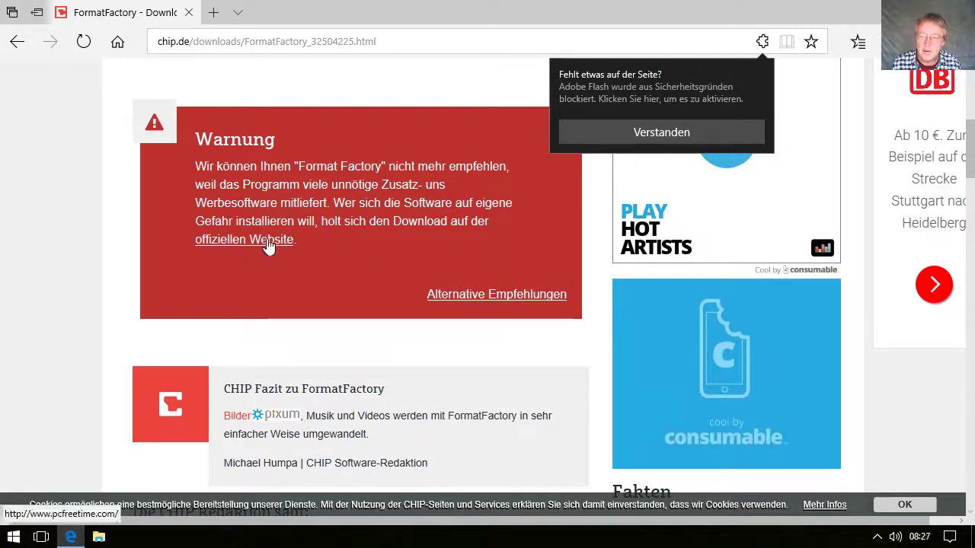
click(268, 242)
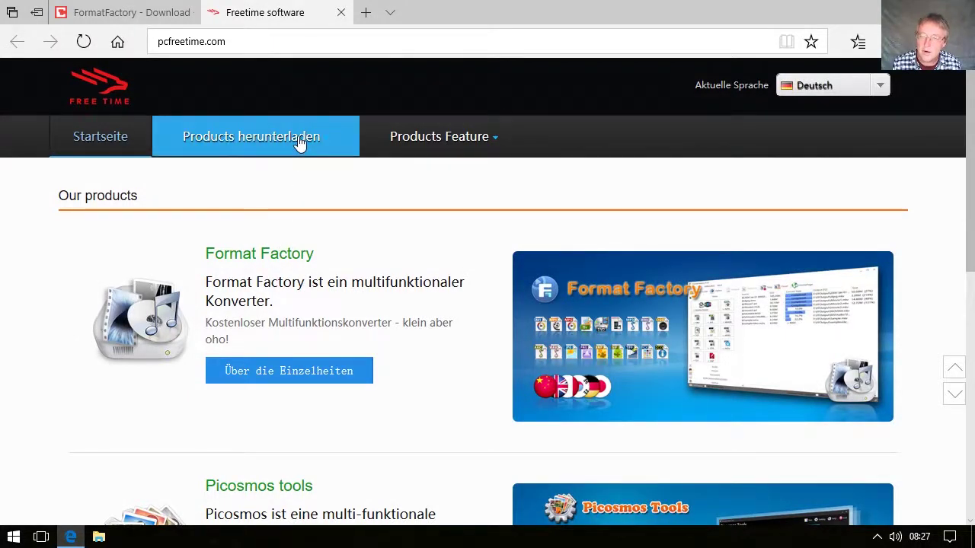
- Open the Format Factory download page on the Freetime site and run FFSetup4.1.0.0.exe from Download-Mirror 2
mouse_move(299, 144)
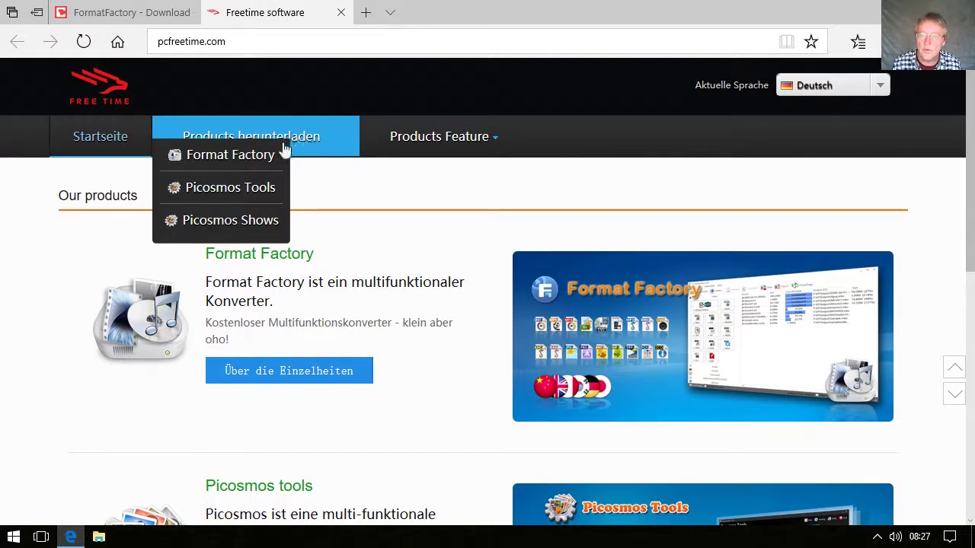
click(271, 161)
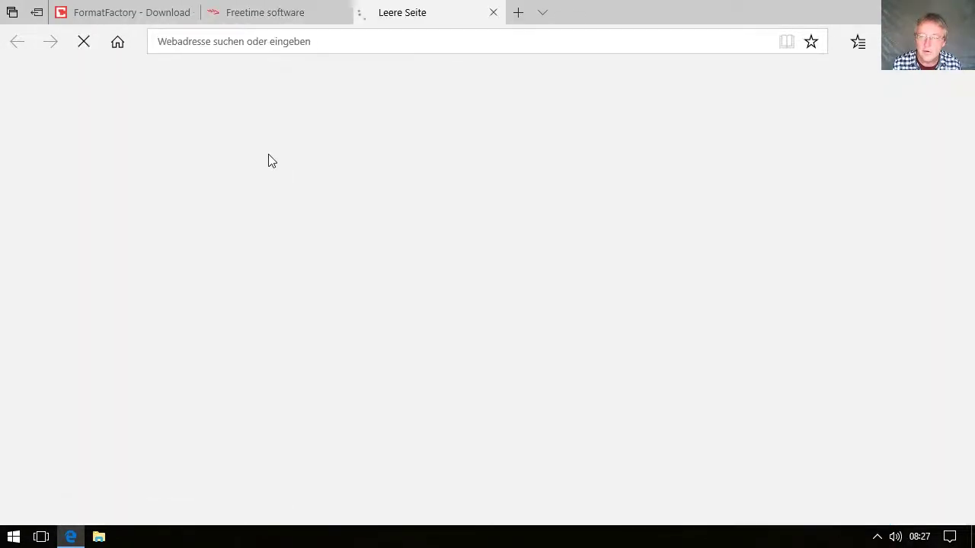
scroll(278, 163, down, 1)
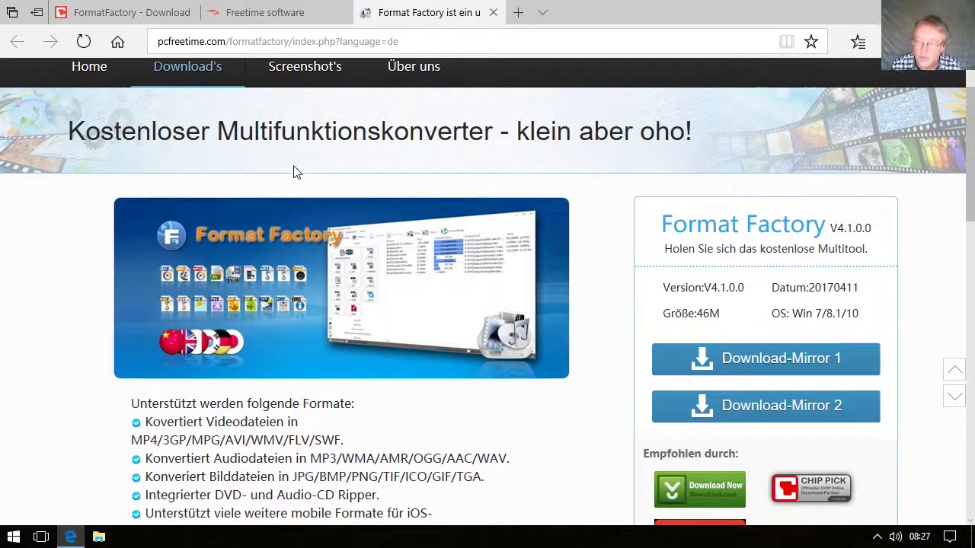
scroll(298, 174, down, 1)
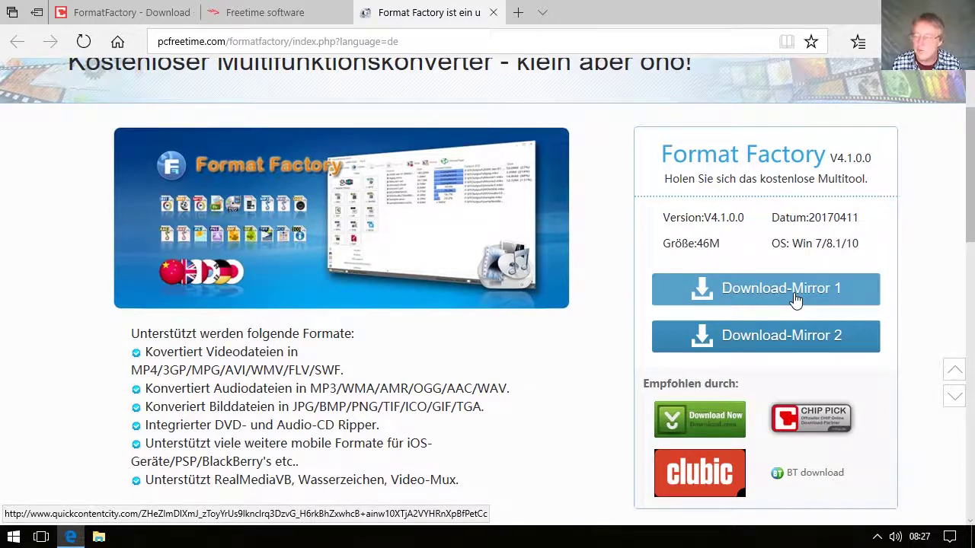
scroll(795, 300, down, 1)
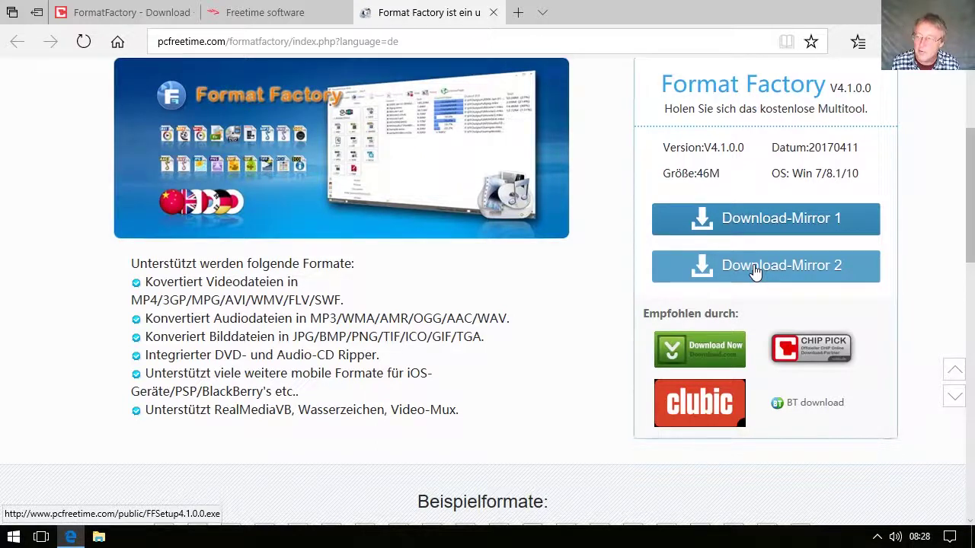
click(754, 272)
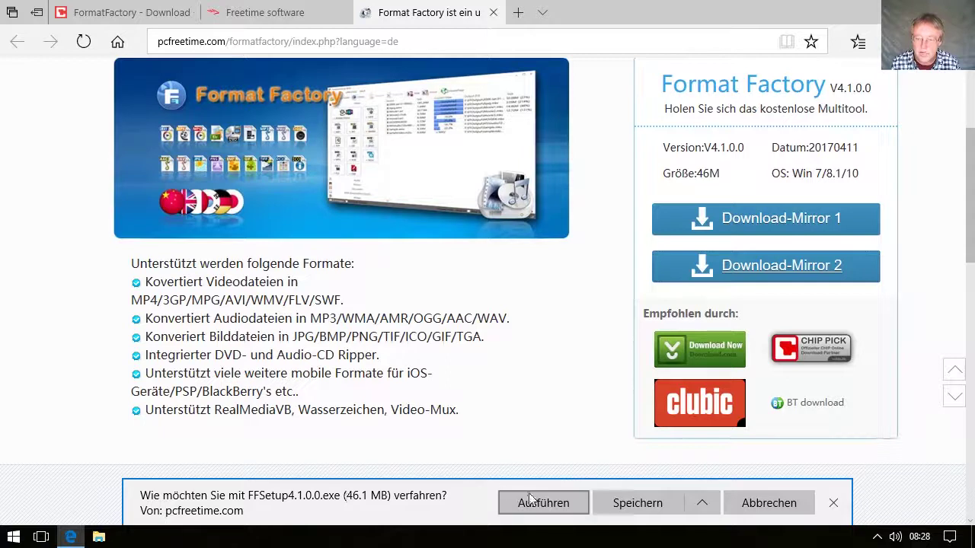
click(555, 505)
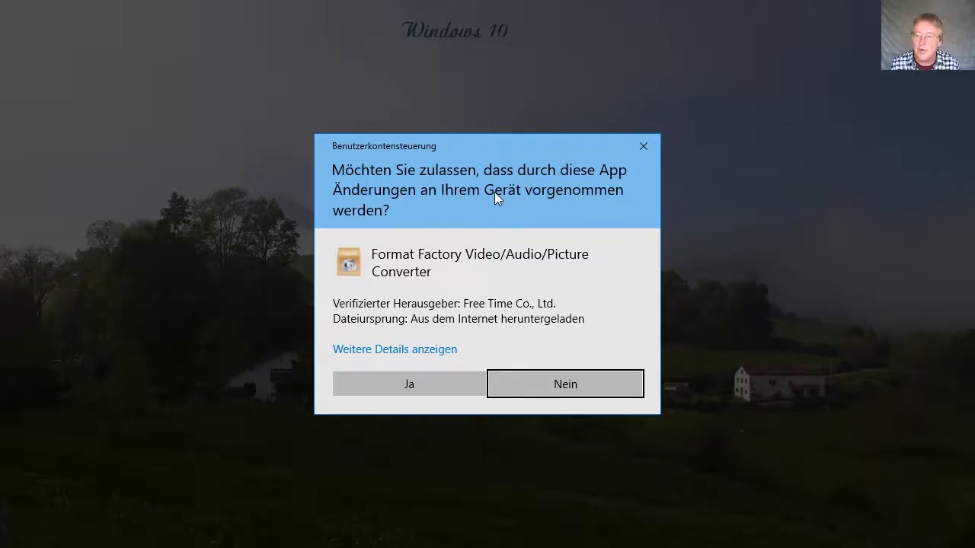
- Allow the installer to make changes, install FormatFactory to C:\Program Files (x86)\FormatFactory, and finish with Run Format Factory enabled
click(413, 388)
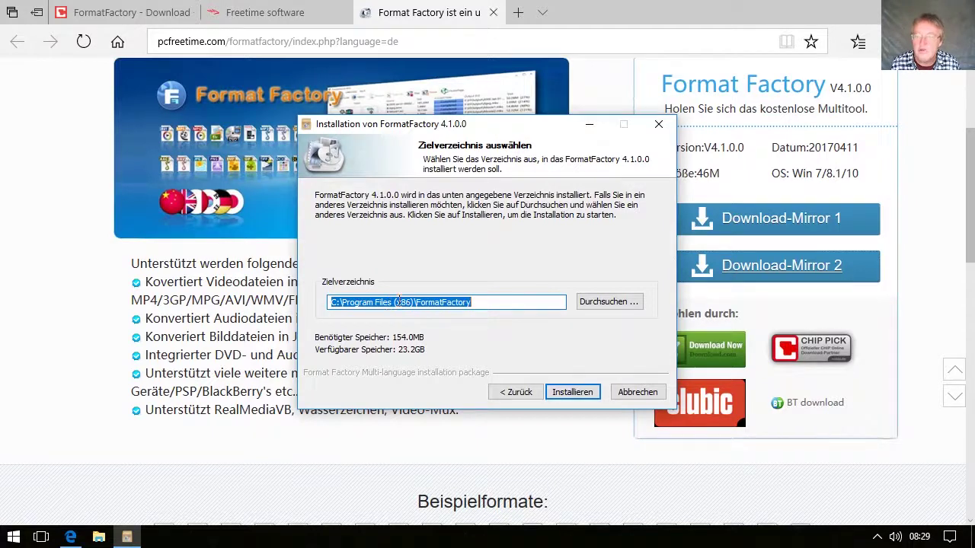
click(587, 391)
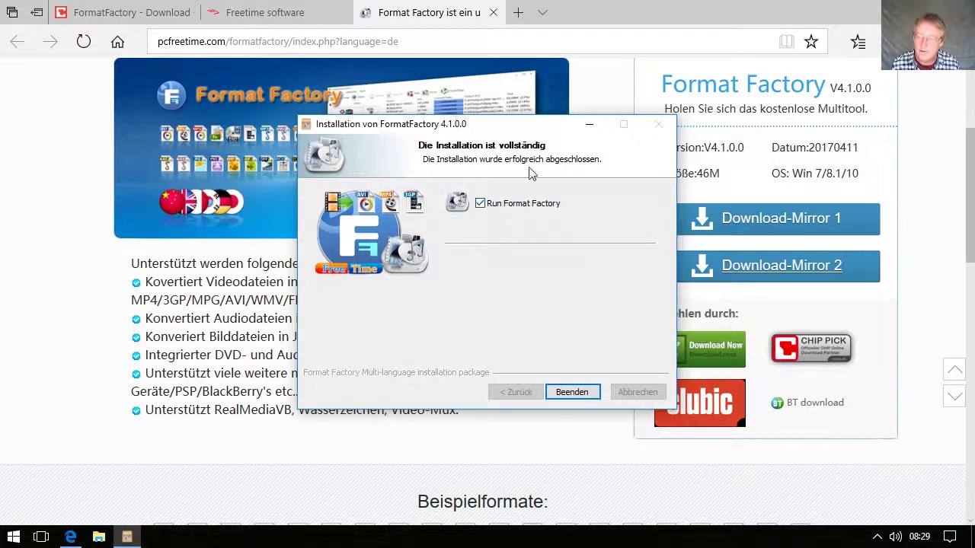
click(571, 392)
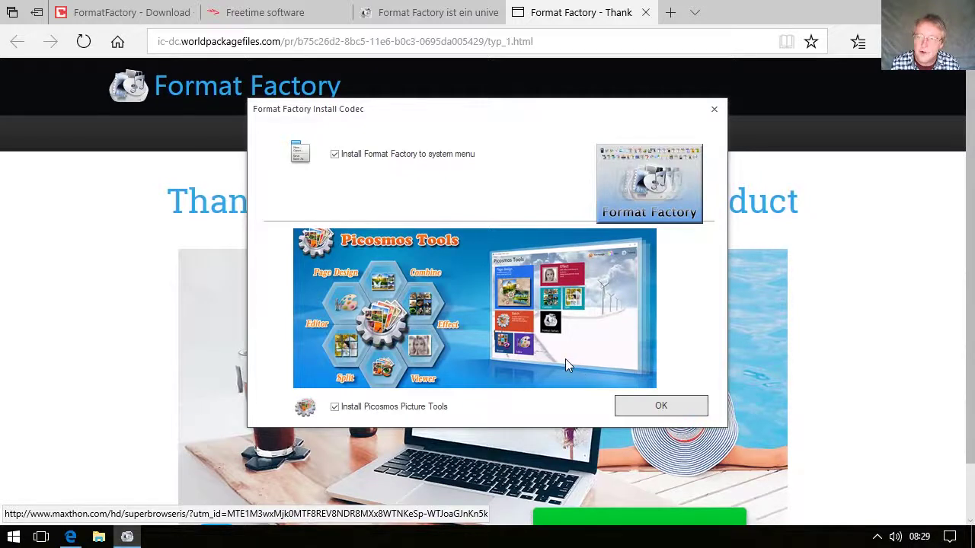
- Exclude Picosmos Picture Tools, keep the Format Factory system menu option, and confirm the additional install choices
click(335, 408)
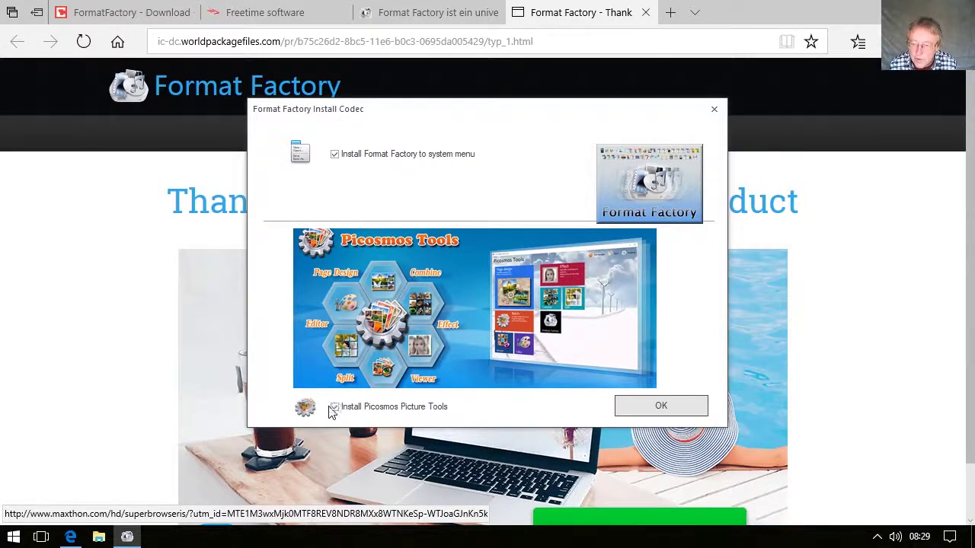
click(336, 409)
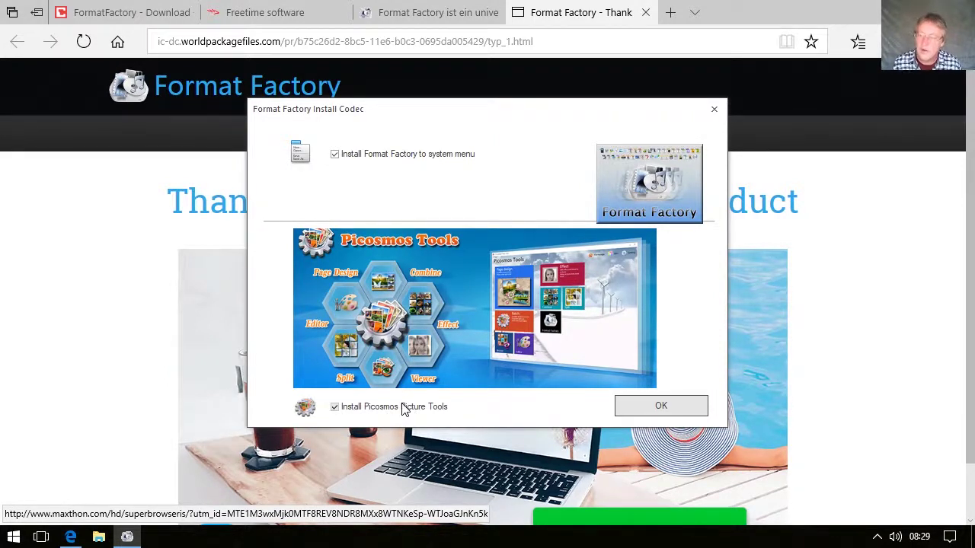
click(336, 409)
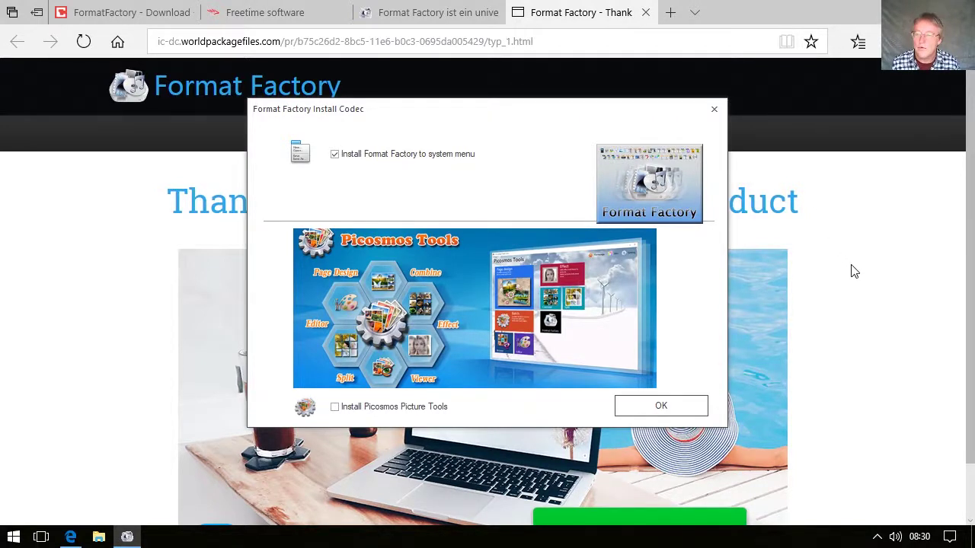
click(675, 409)
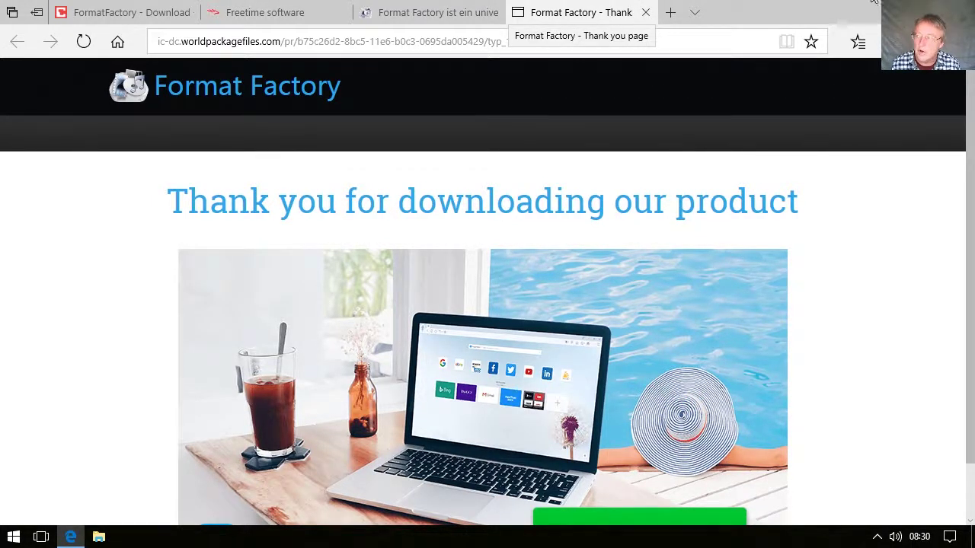
- Close the browser with all its tabs and check the recently added Start menu entries for FormatFactory
key(alt+F4)
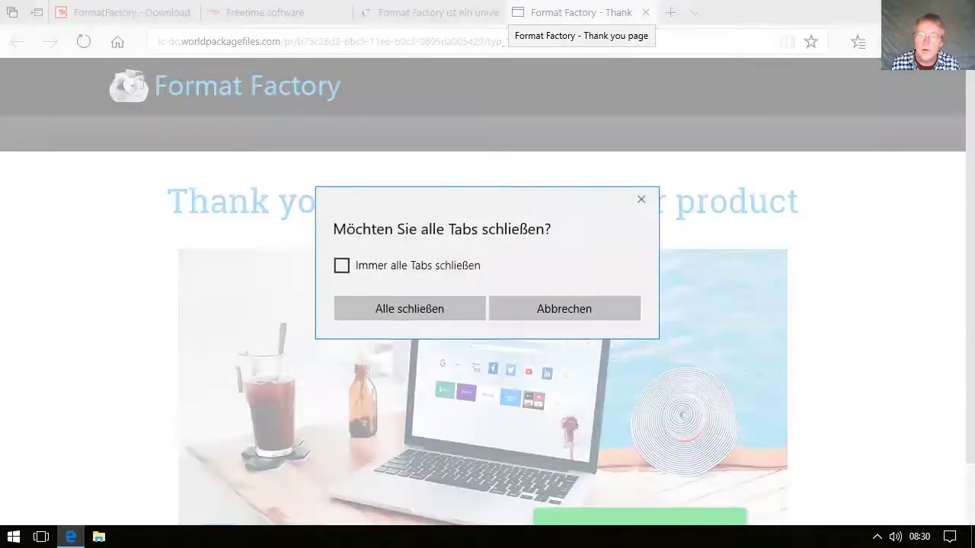
click(418, 311)
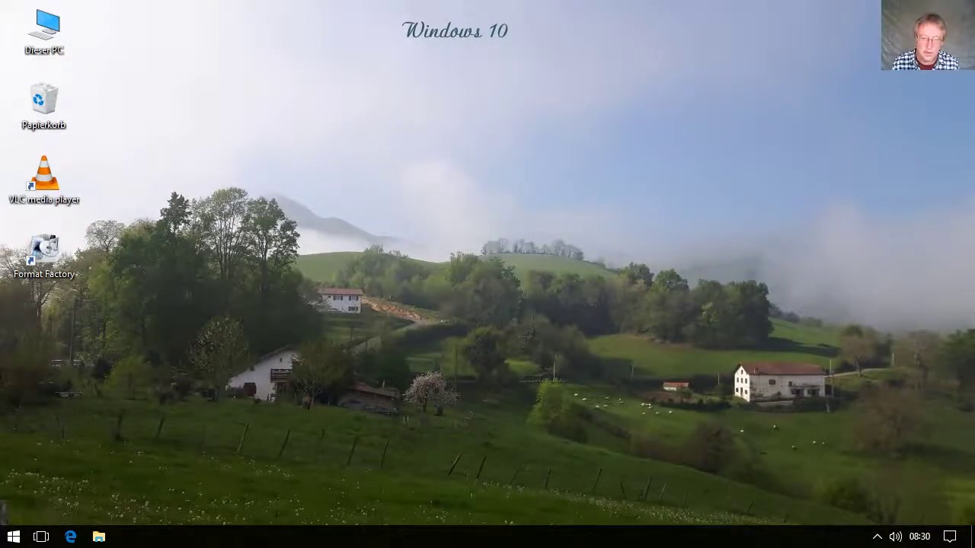
click(13, 538)
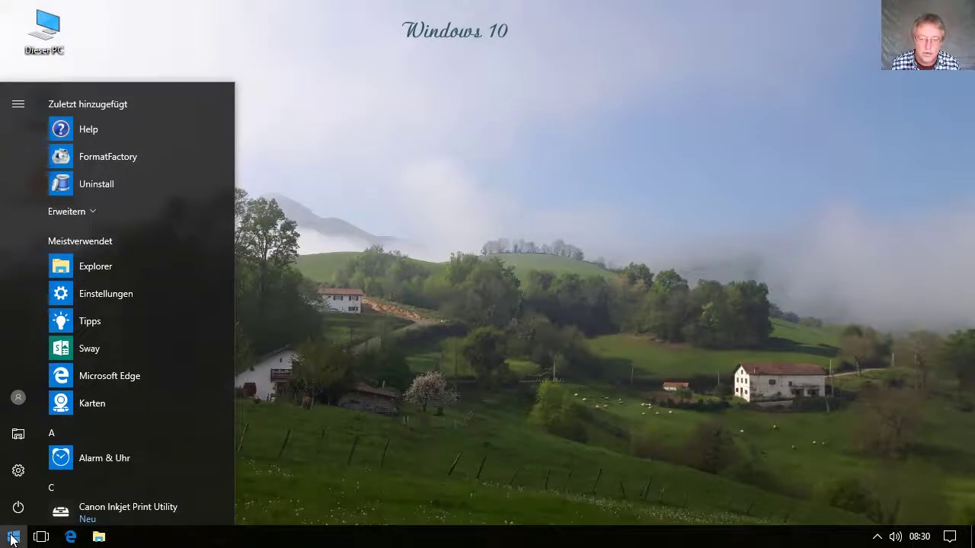
click(476, 365)
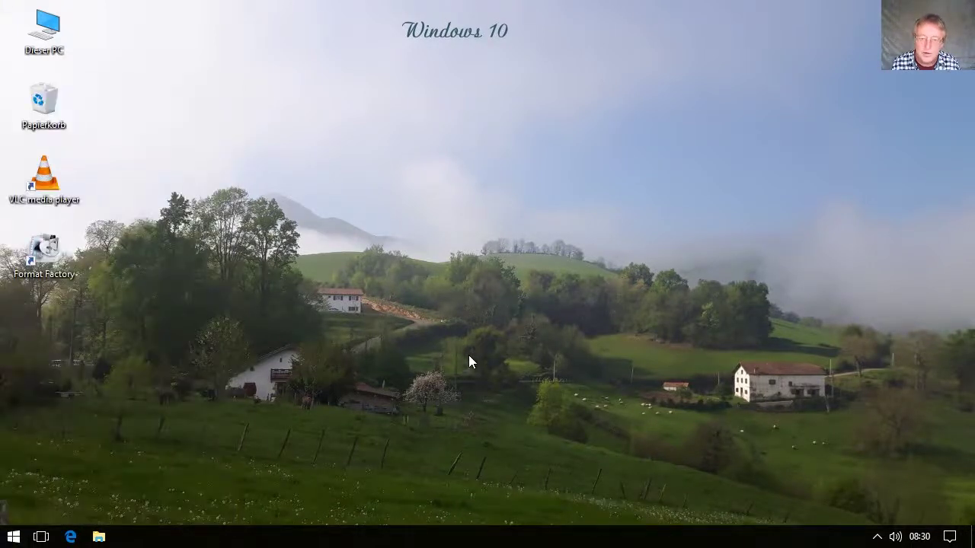
- Launch Format Factory from the desktop and enlarge its window upward, downward and to the right
double_click(47, 254)
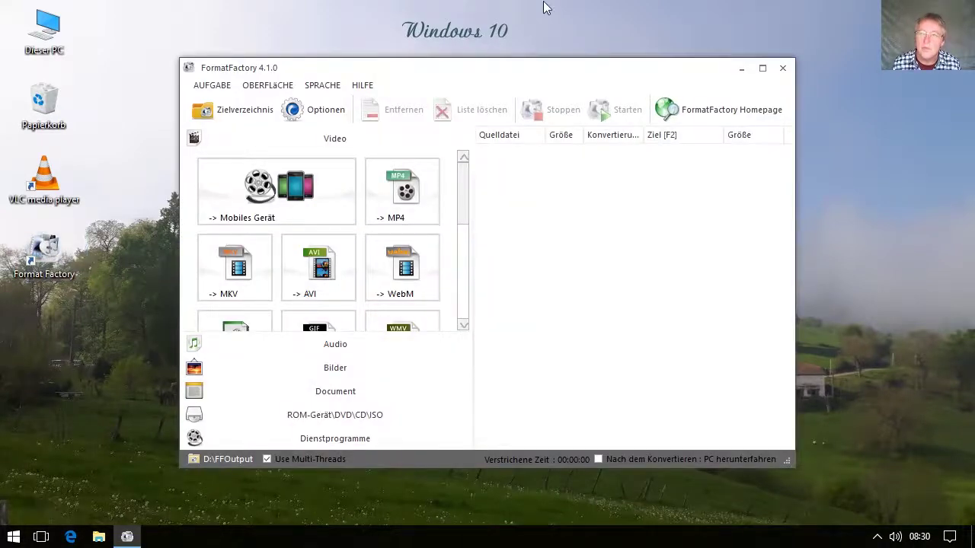
drag(511, 58, 513, 16)
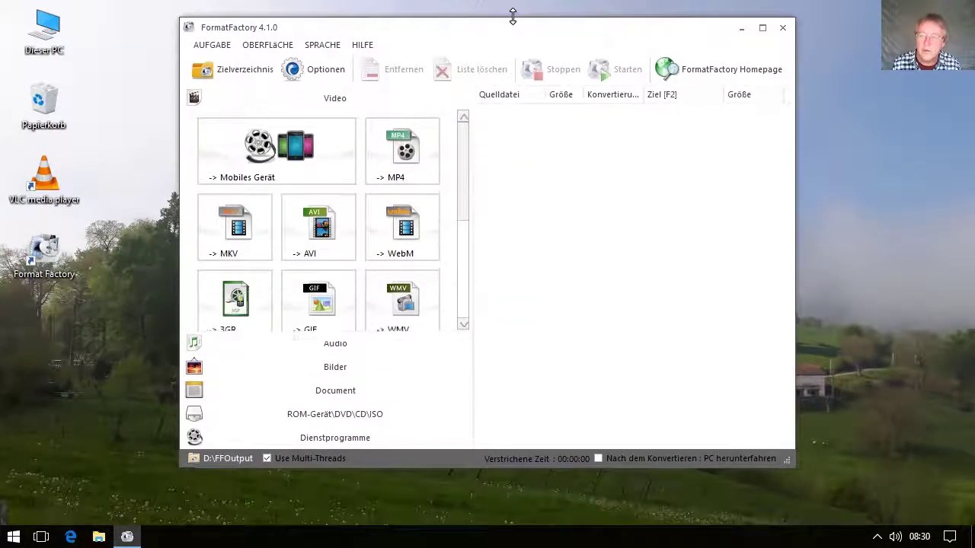
drag(447, 467, 461, 519)
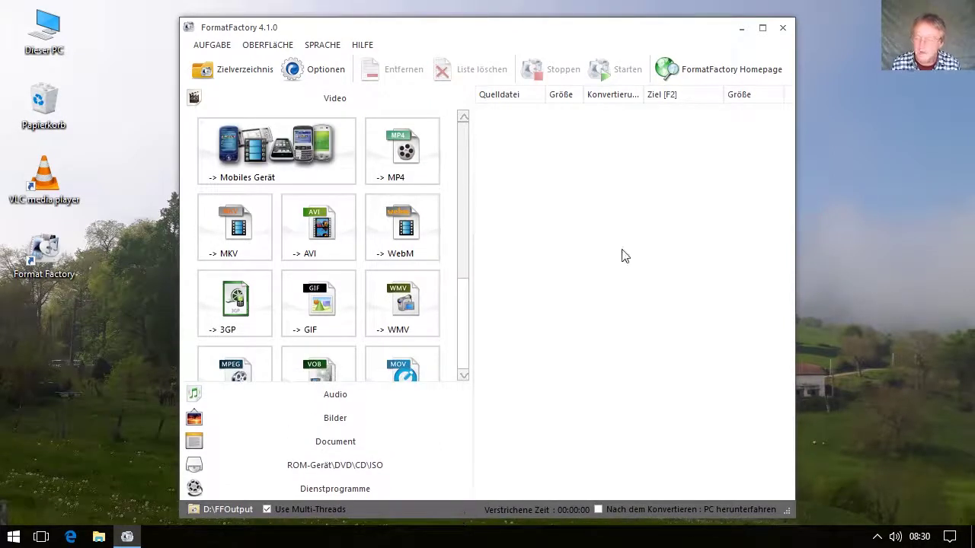
drag(795, 267, 938, 266)
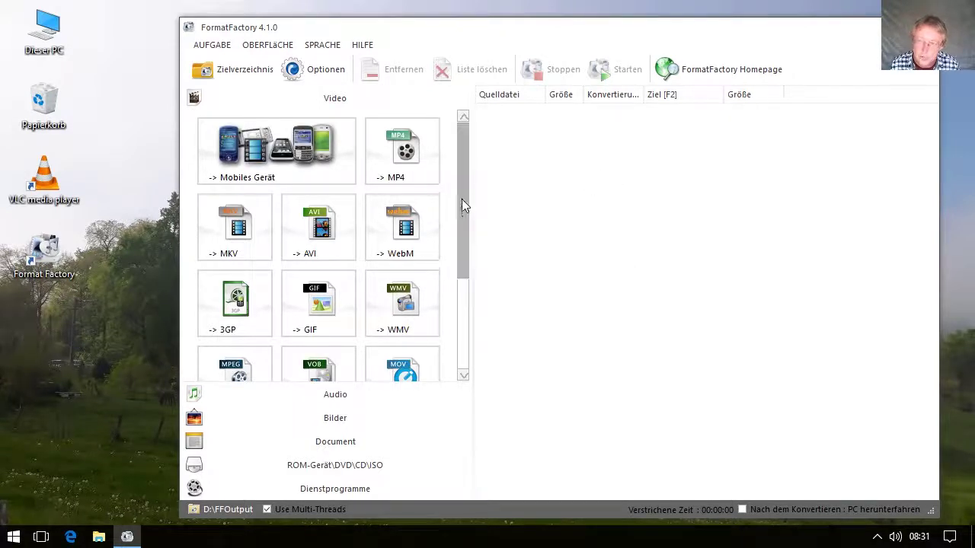
- Look through the available video target formats and show the conversion options for ROM-Gerät\DVD\CD\ISO
scroll(462, 215, down, 3)
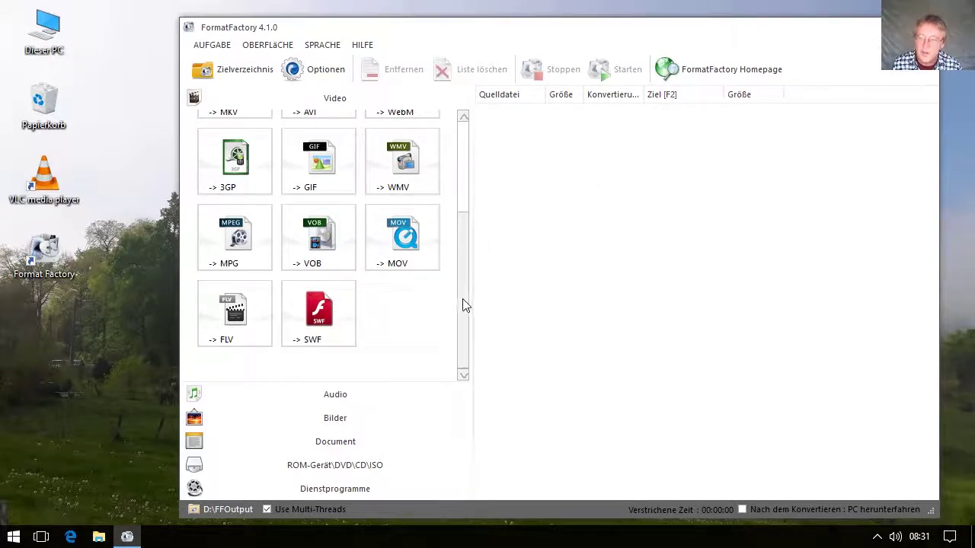
drag(463, 305, 463, 209)
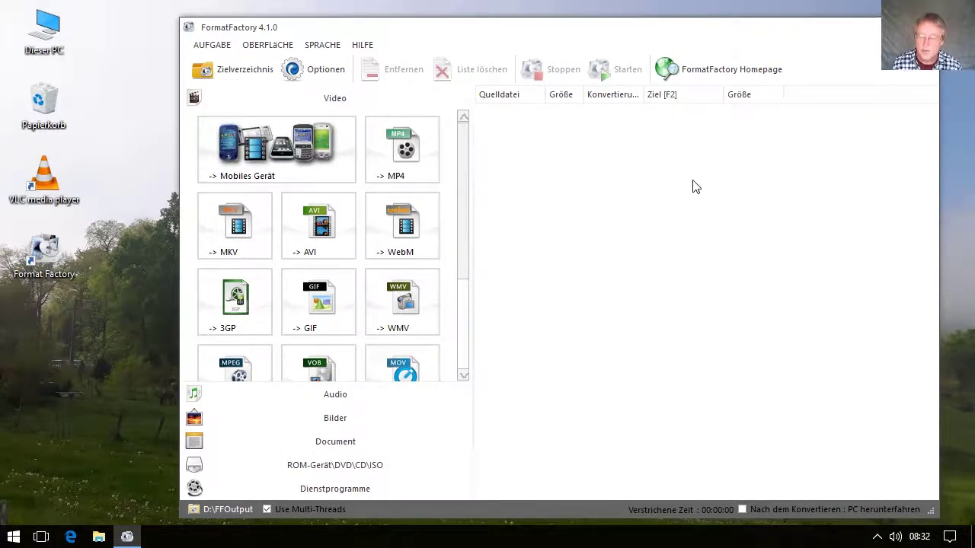
click(363, 467)
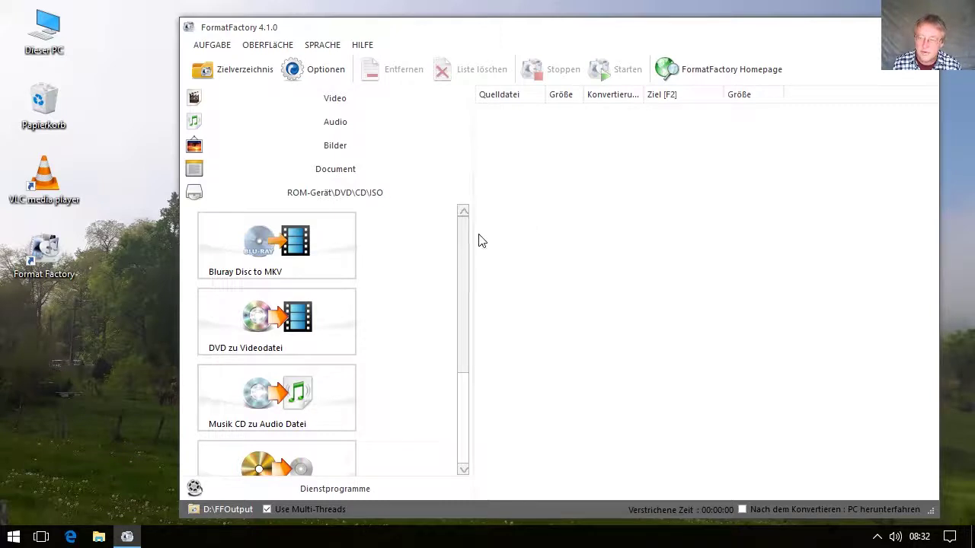
drag(463, 248, 473, 315)
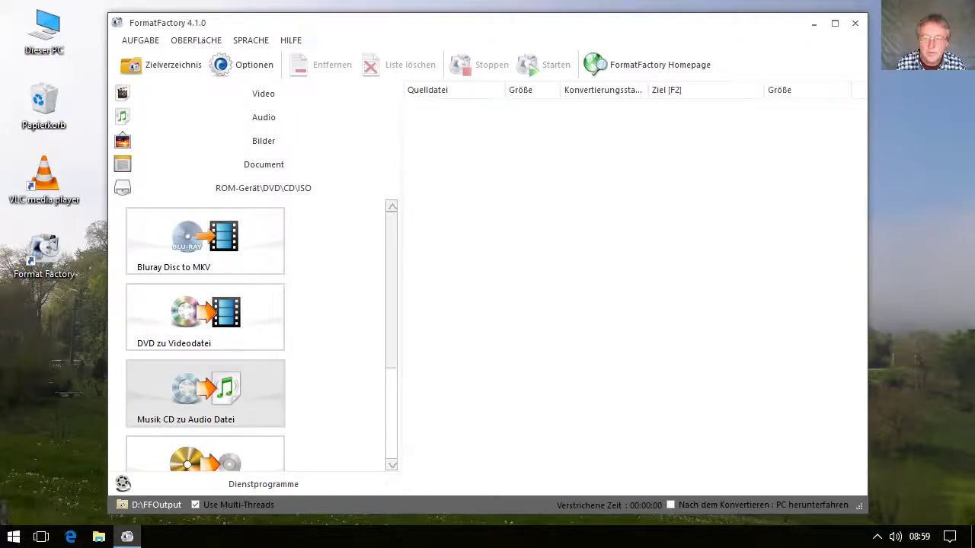
- Open Musik CD zu Audio Datei, retrieve the CD's track titles from freeDB and keep MP3 as the target format
click(204, 398)
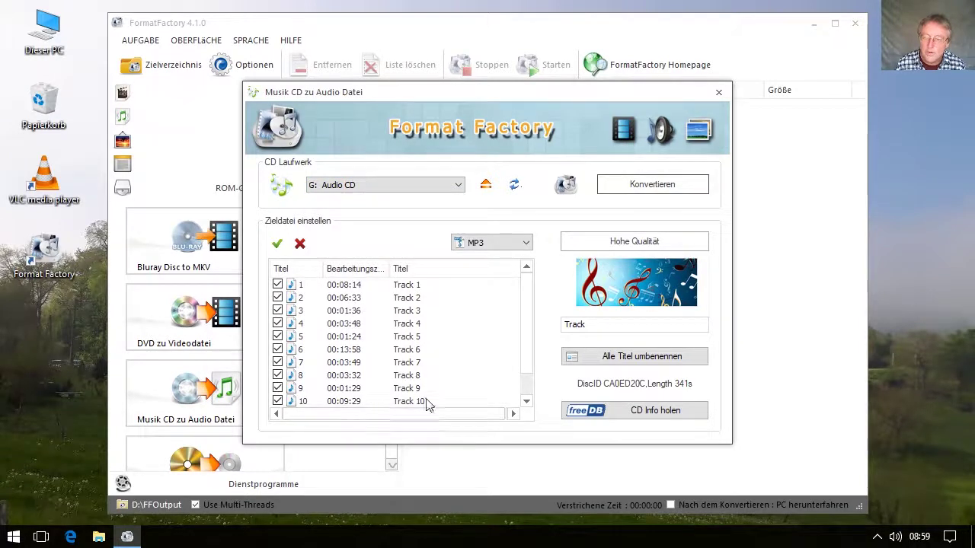
drag(526, 330, 526, 297)
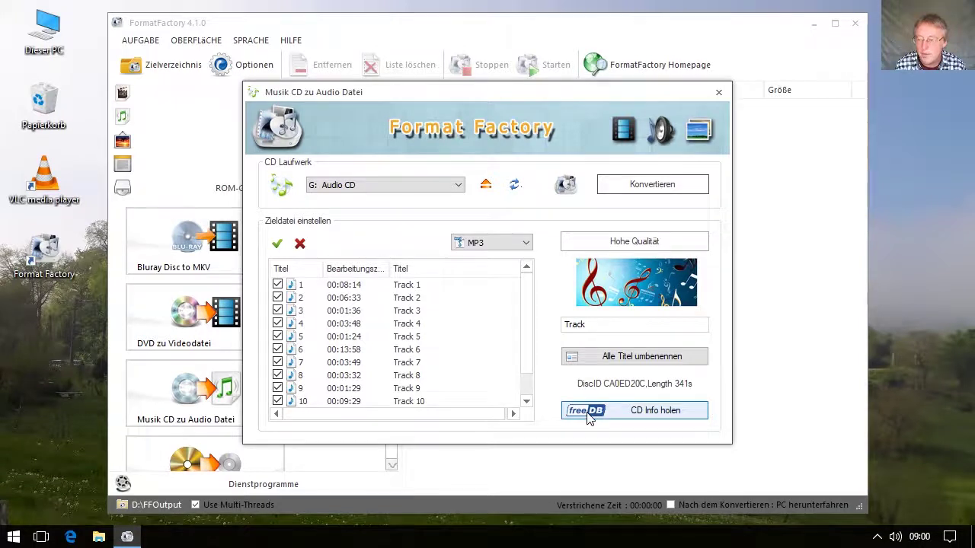
click(668, 416)
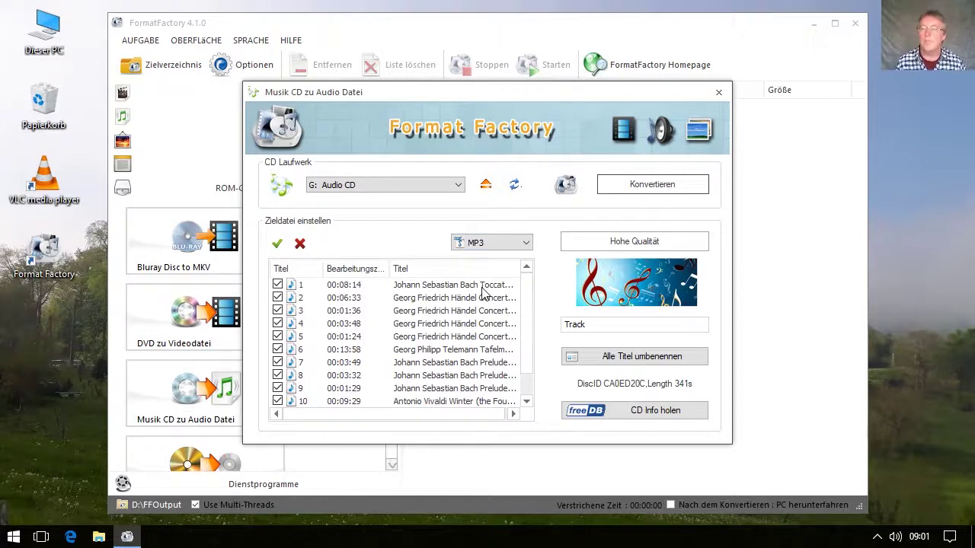
click(527, 244)
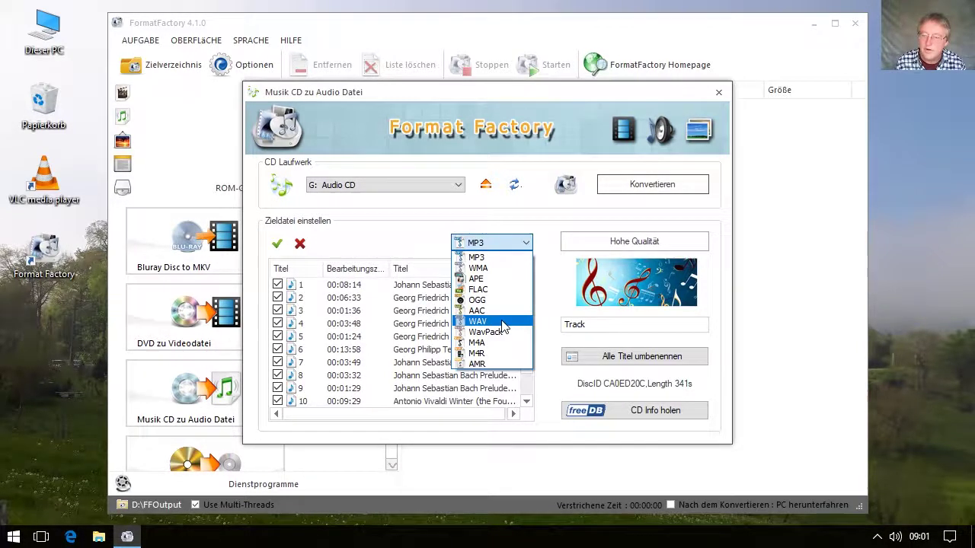
click(499, 242)
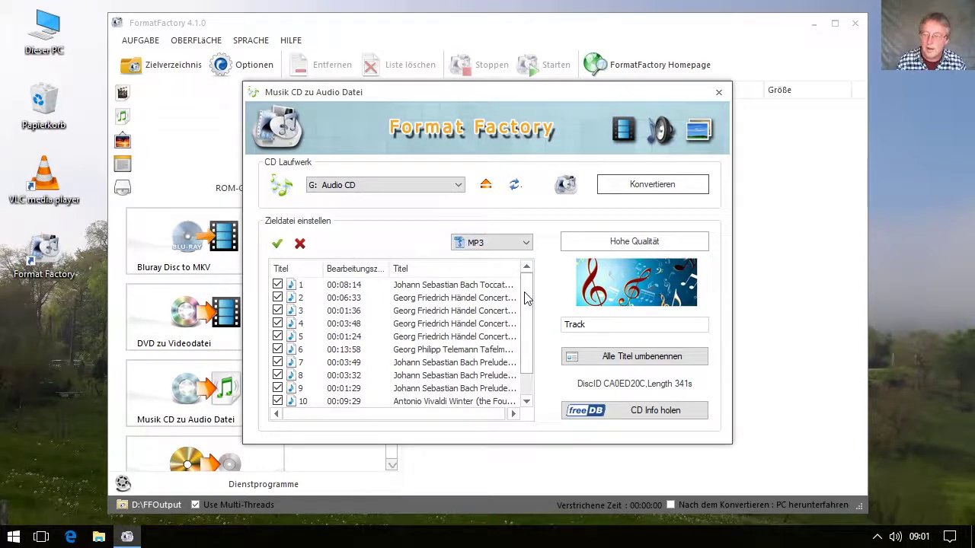
- Exclude tracks 2 to 12 from the conversion so that only track 1 is selected
drag(529, 300, 530, 280)
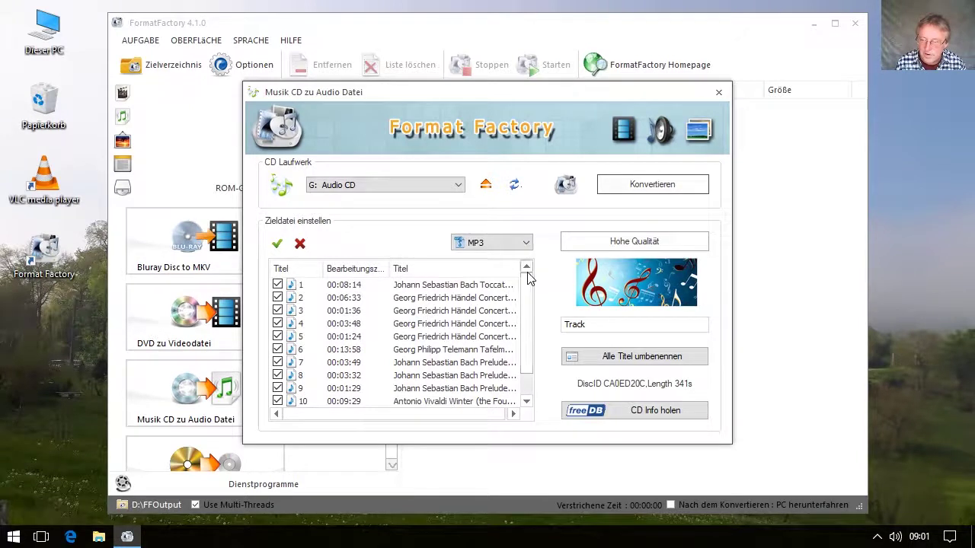
click(278, 298)
click(277, 311)
click(277, 323)
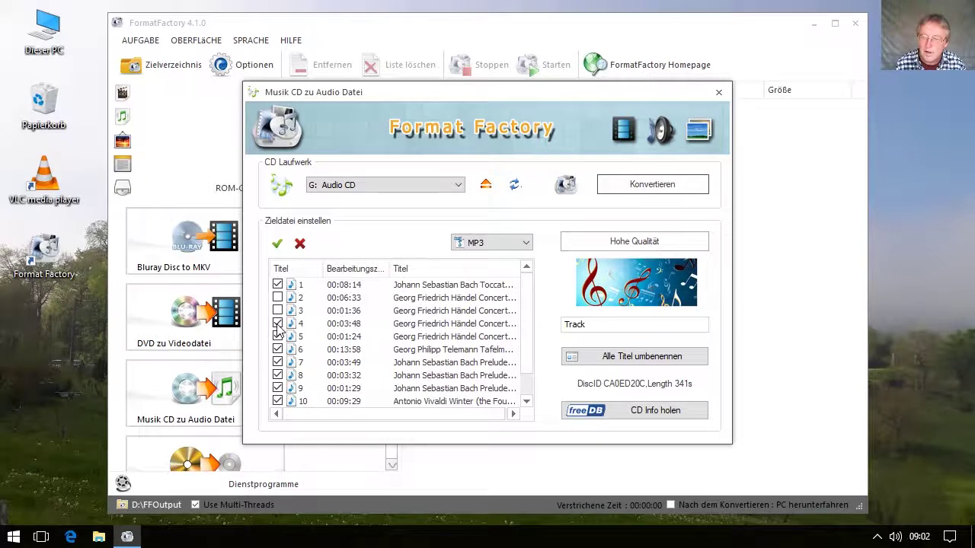
click(278, 349)
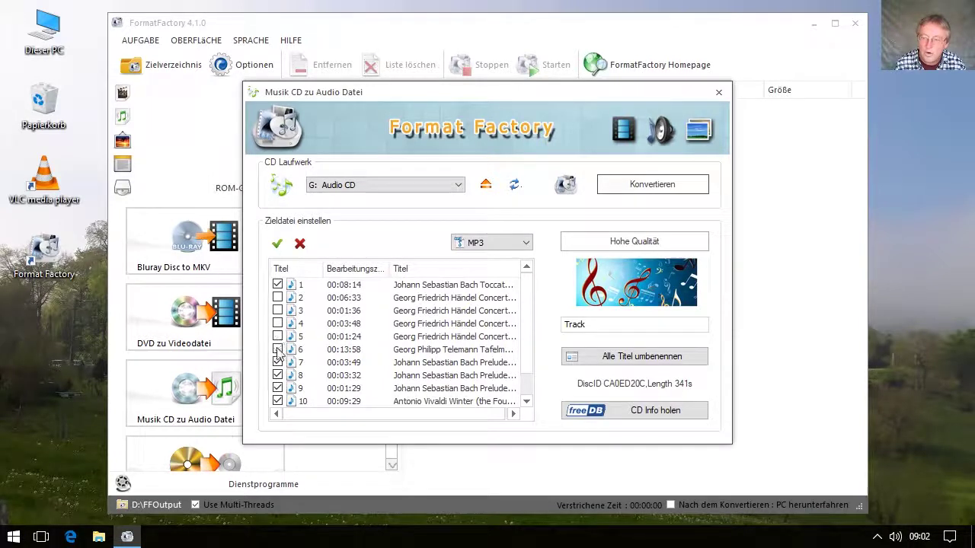
click(277, 362)
click(277, 375)
click(278, 389)
click(277, 401)
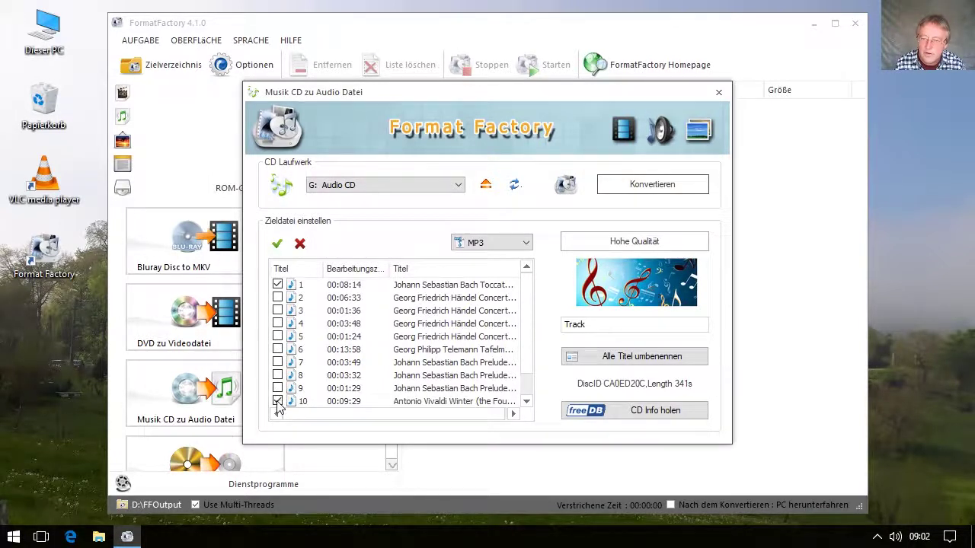
scroll(277, 396, down, 1)
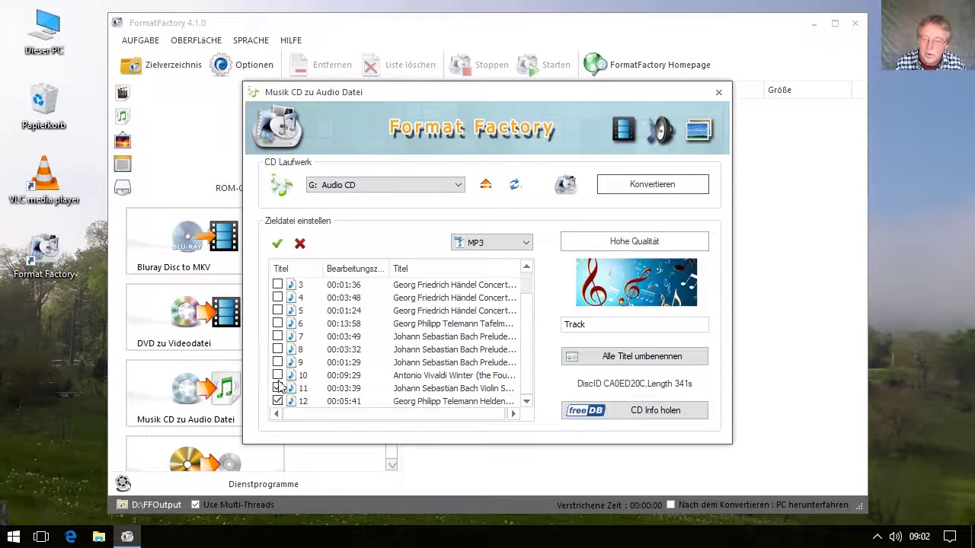
click(277, 388)
click(277, 401)
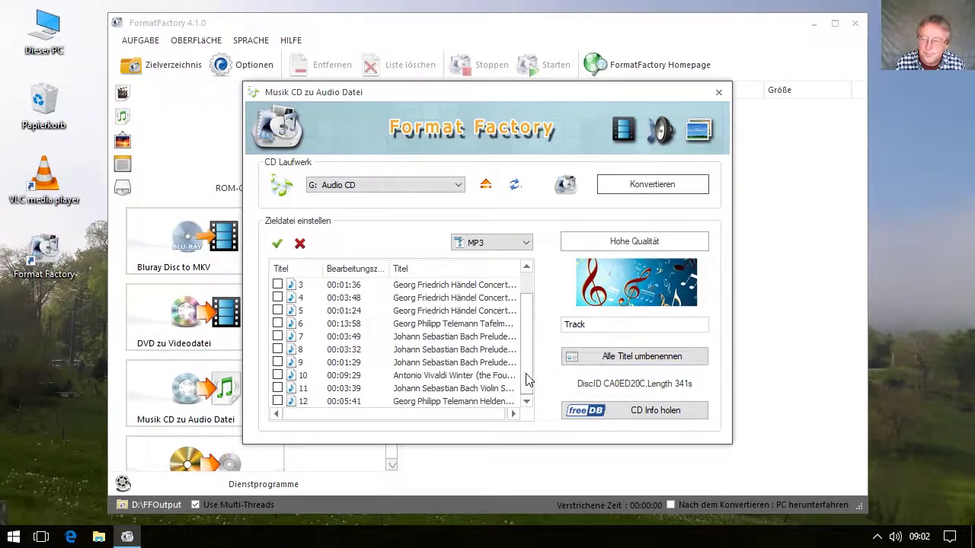
drag(526, 366, 523, 317)
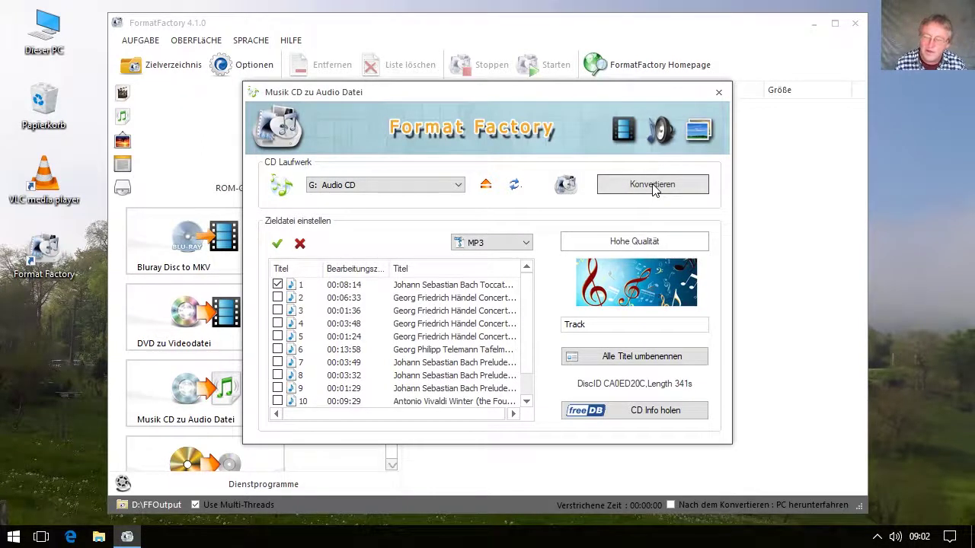
- Set the MP3 bitrate to 320 KB/Sekunde and the audio channel to 2 Stereo, and confirm the audio settings
click(653, 250)
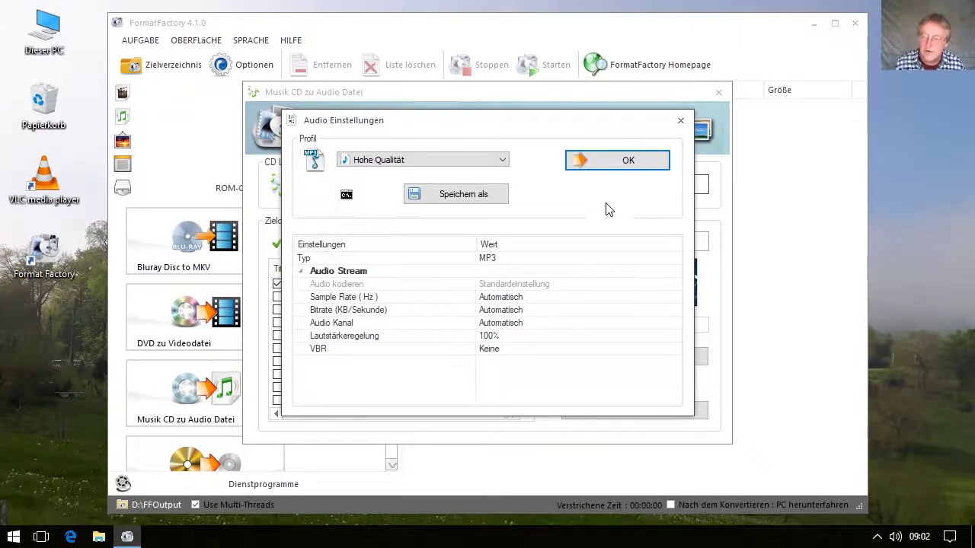
click(645, 309)
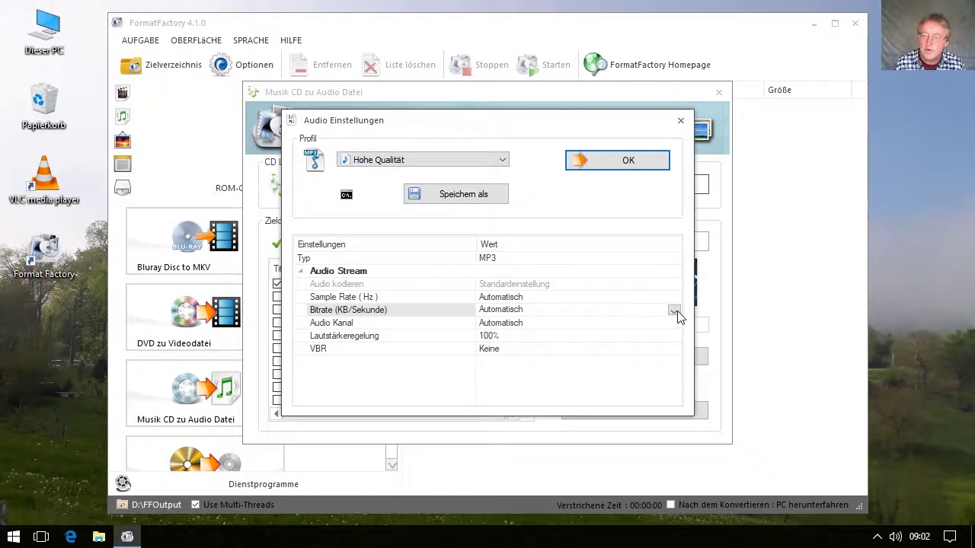
click(674, 310)
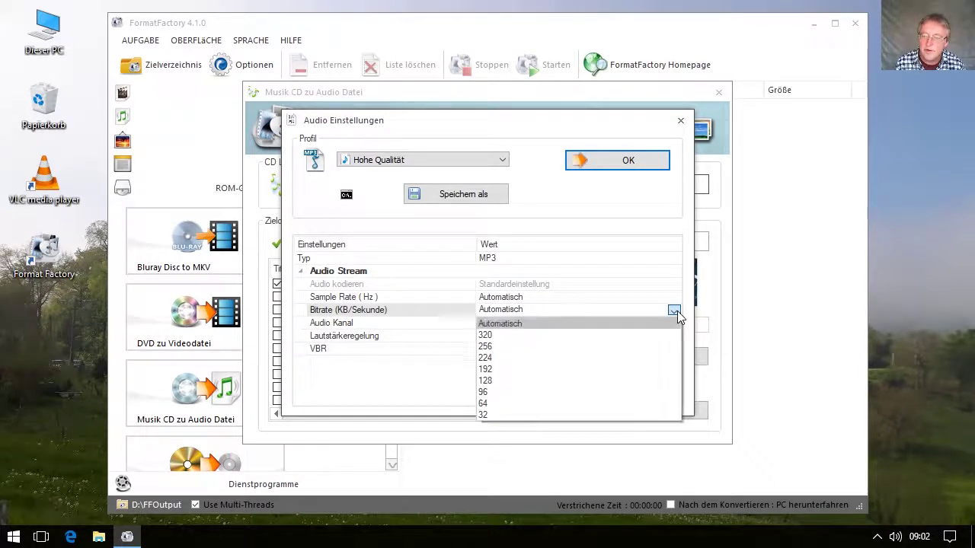
click(639, 335)
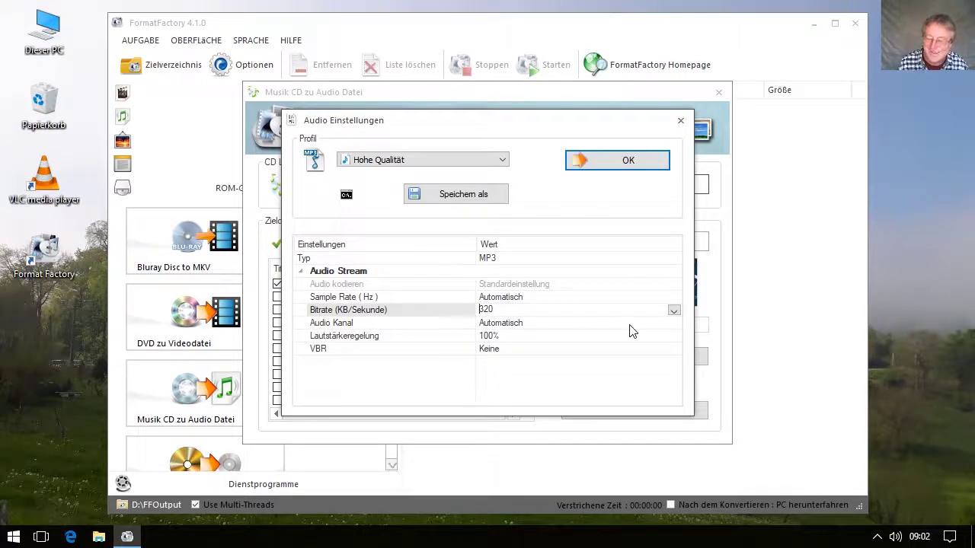
click(674, 311)
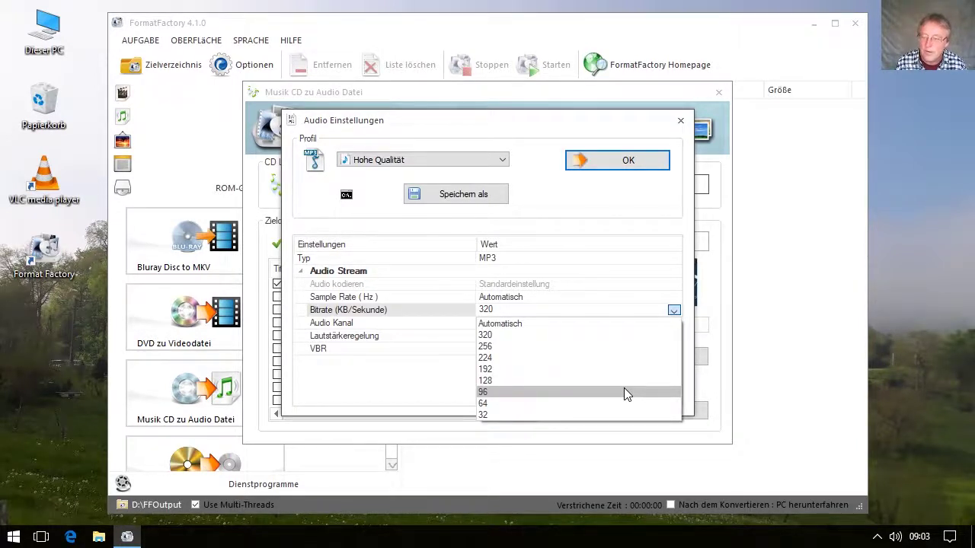
click(455, 386)
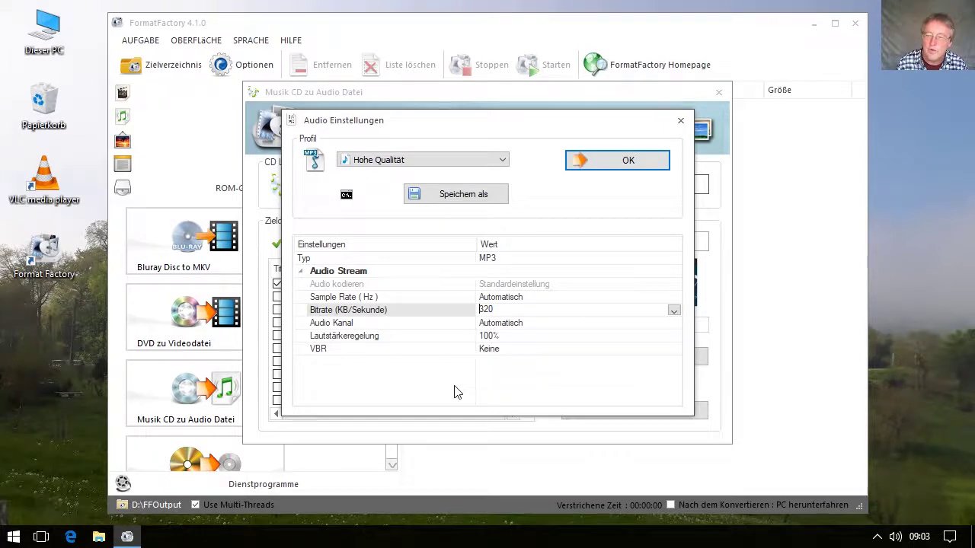
click(672, 323)
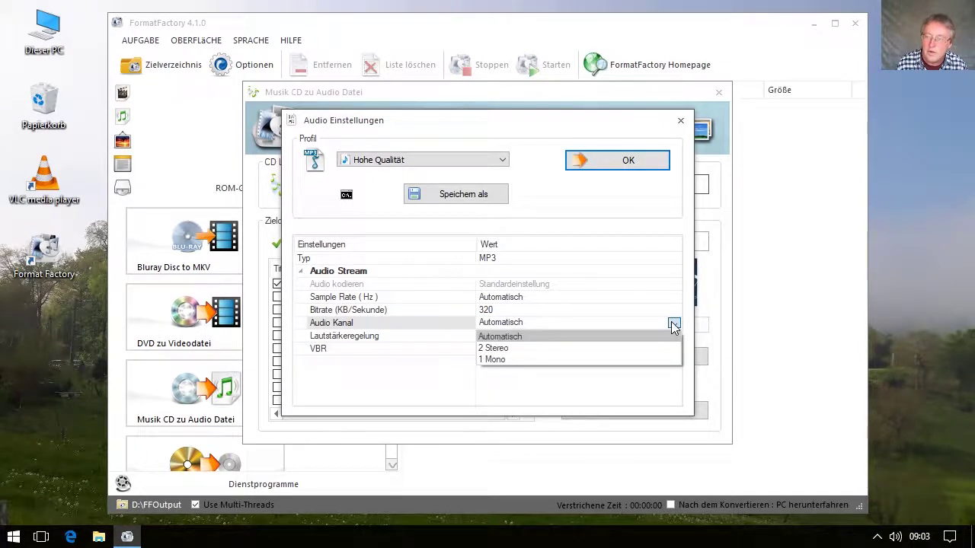
click(609, 348)
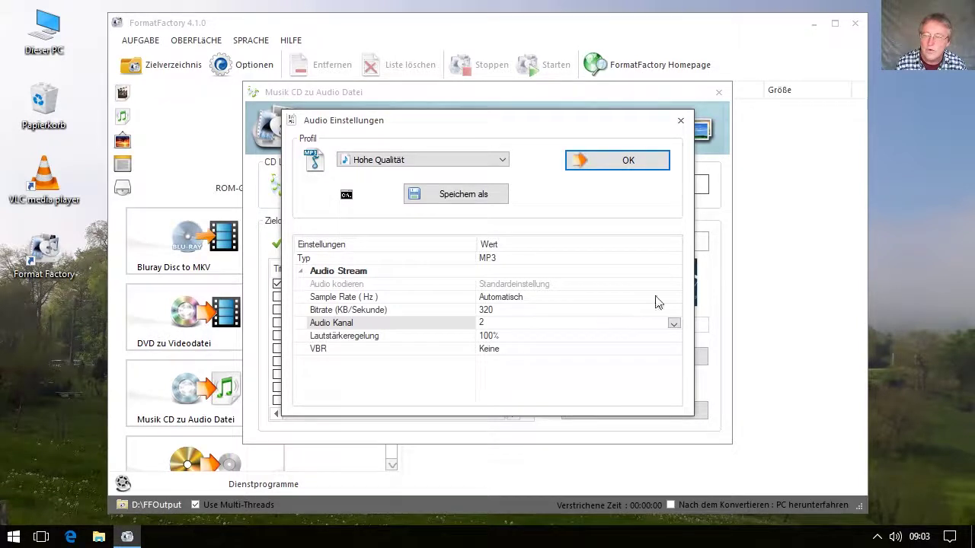
click(641, 163)
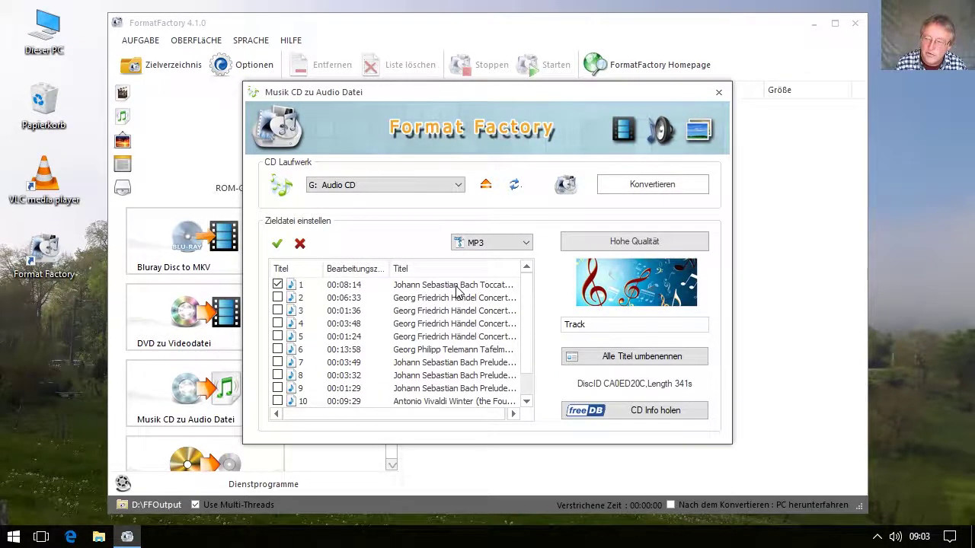
- Convert track 1 to MP3 and open the target directory of the finished task
click(652, 185)
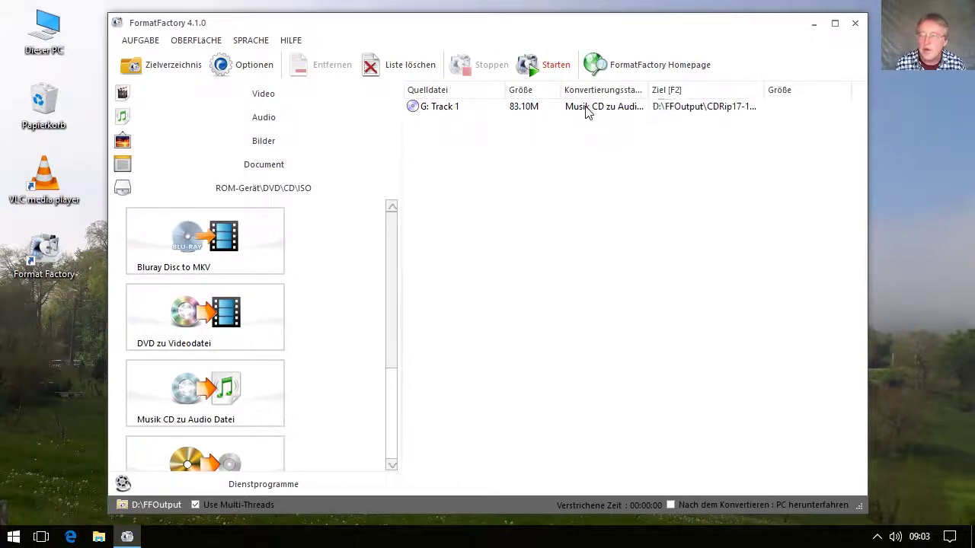
click(553, 67)
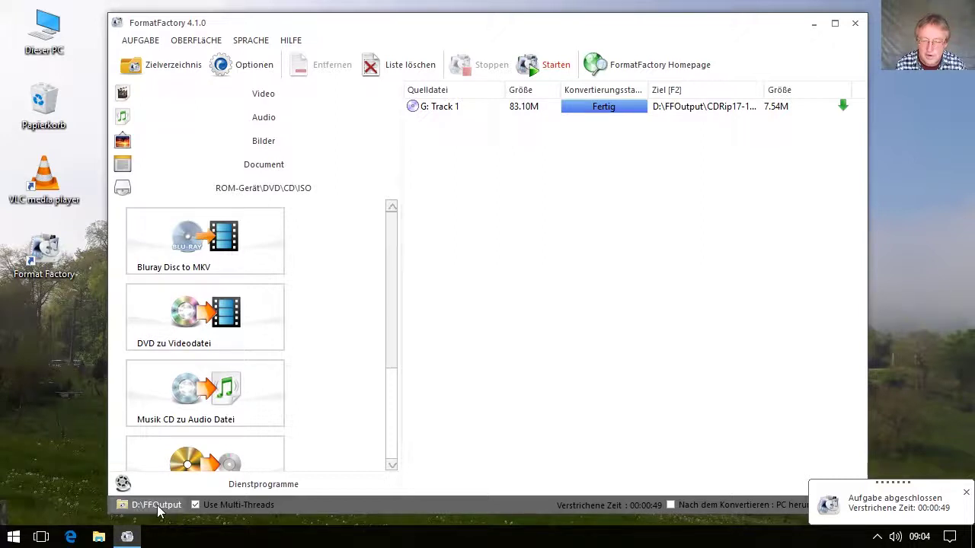
right_click(442, 106)
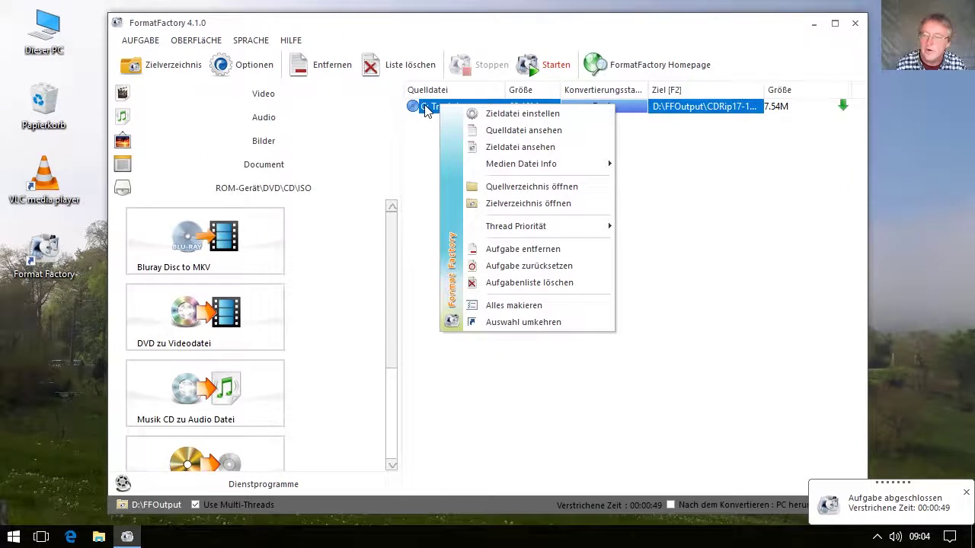
click(543, 204)
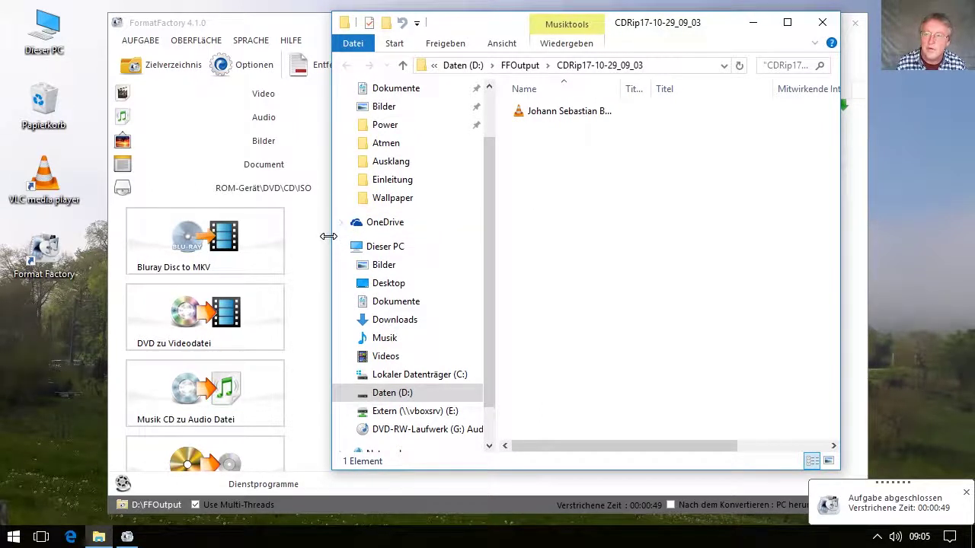
- Widen the Explorer window and its Name column, play the converted Bach Toccata MP3 briefly and close the player
drag(329, 237, 49, 244)
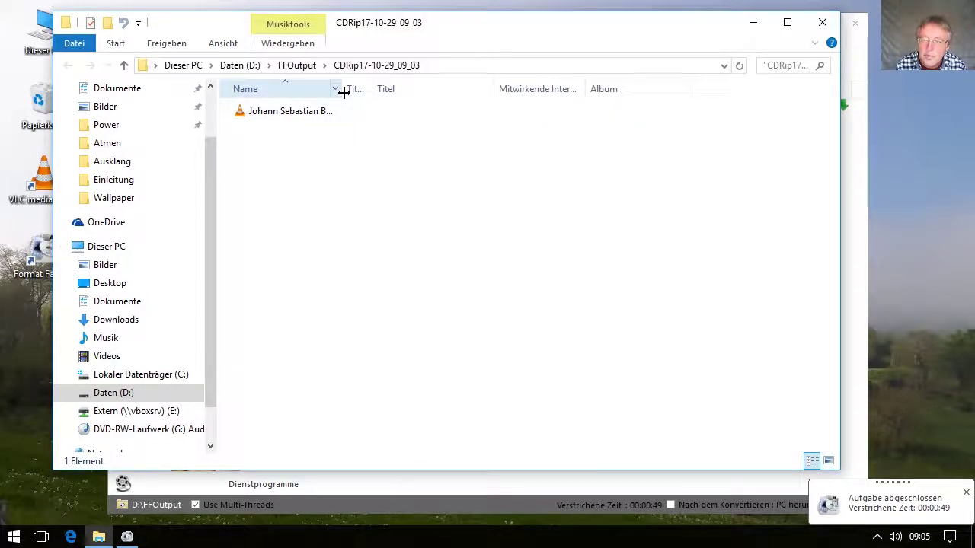
drag(344, 92, 511, 94)
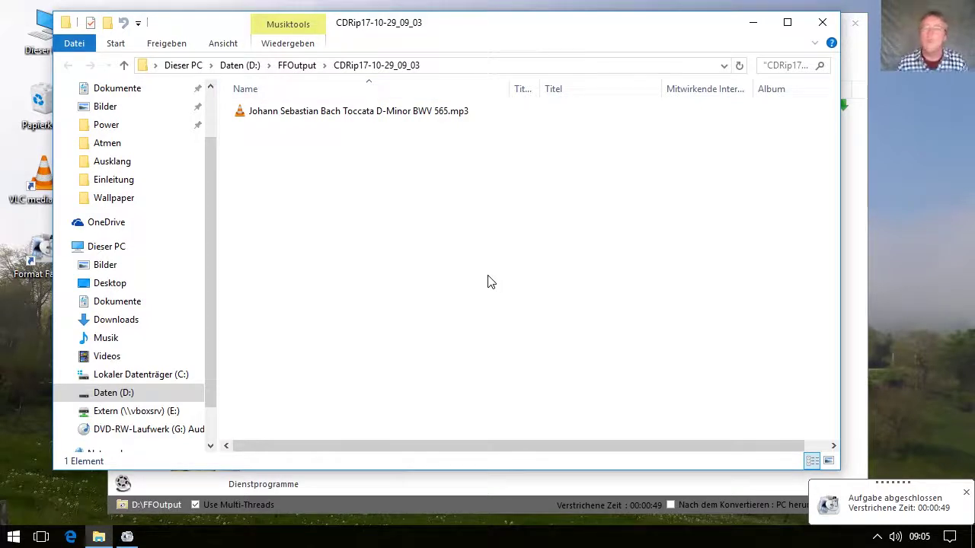
double_click(371, 112)
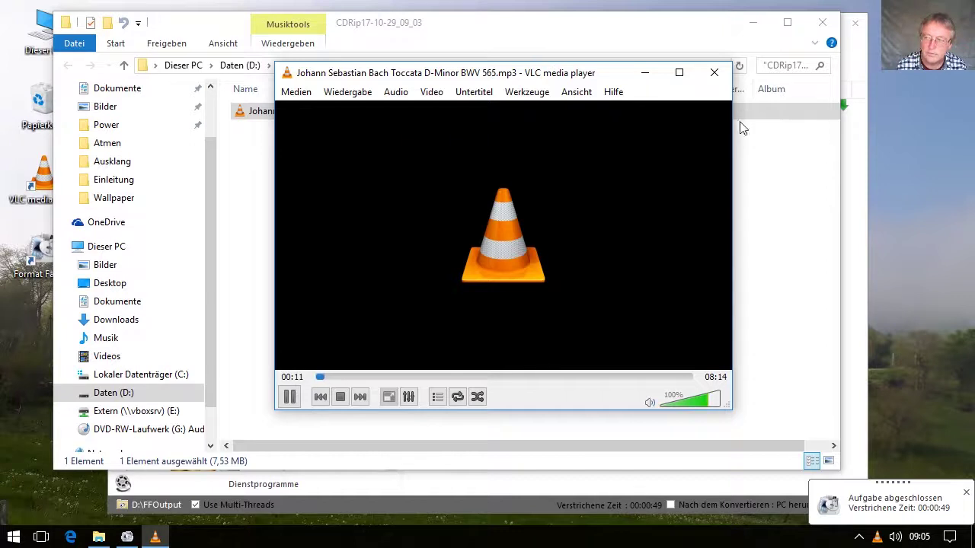
click(714, 74)
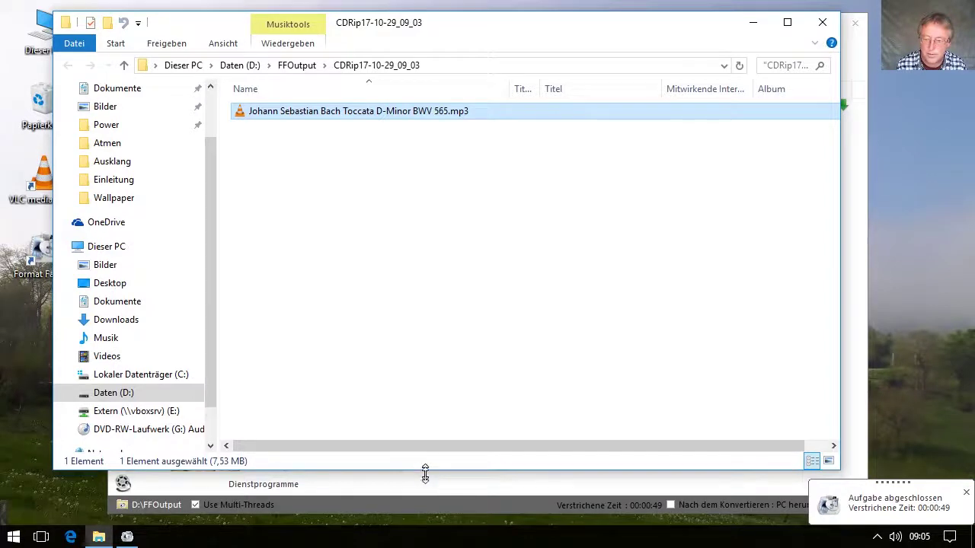
- Enlarge the Explorer window downward and expand Daten (D:) and its Atmen folder in the folder tree
drag(425, 472, 435, 514)
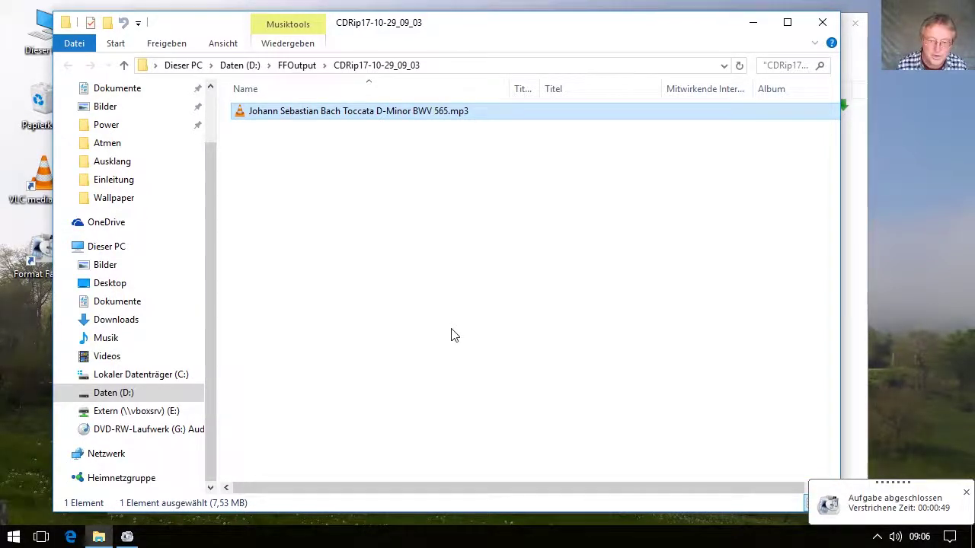
click(70, 394)
click(74, 410)
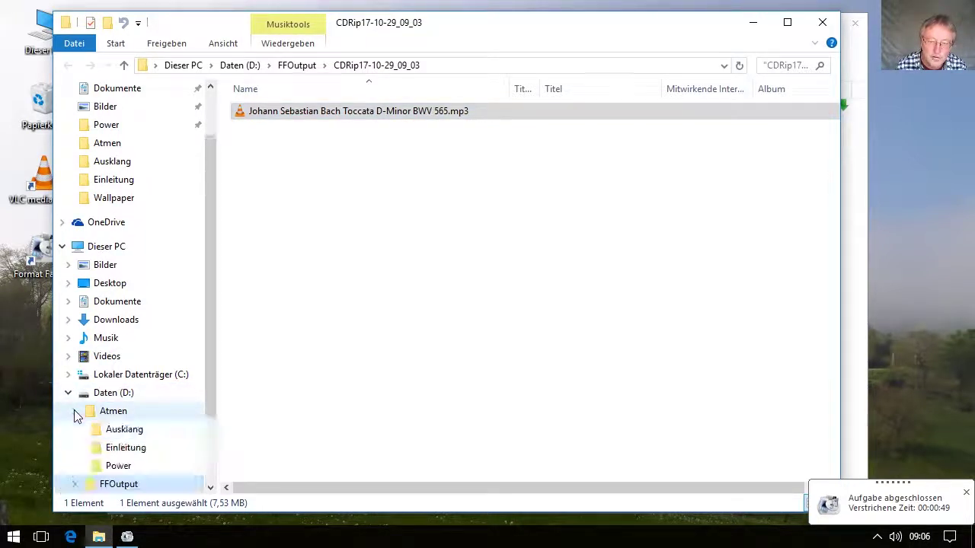
drag(207, 317, 209, 403)
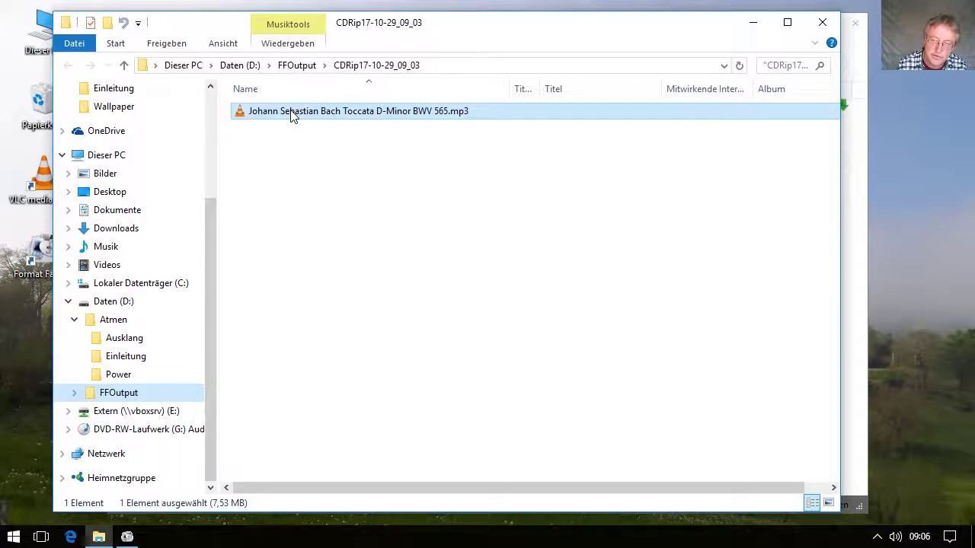
- Copy the Bach Toccata MP3 into the Power folder inside Atmen, keeping the original in place
drag(292, 116, 381, 191)
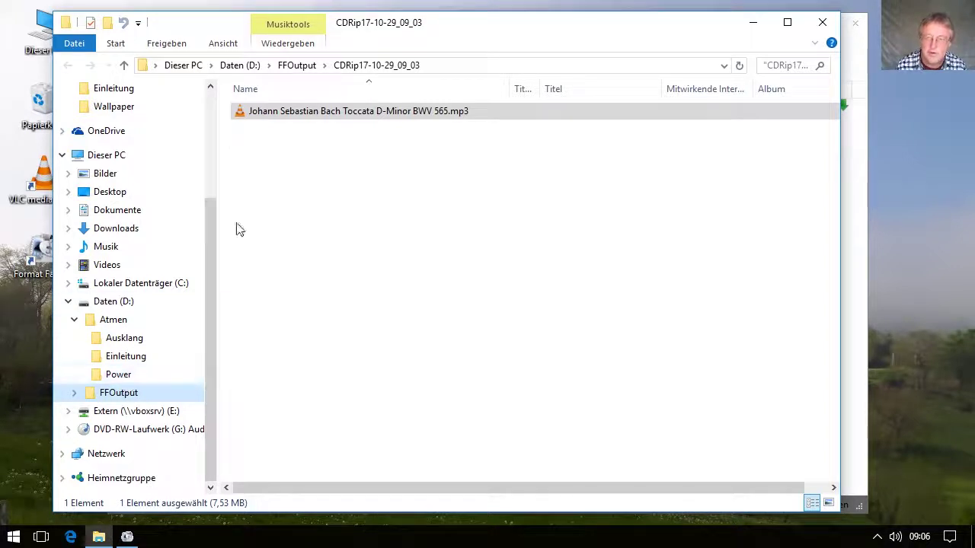
drag(285, 116, 163, 372)
key(ctrl)
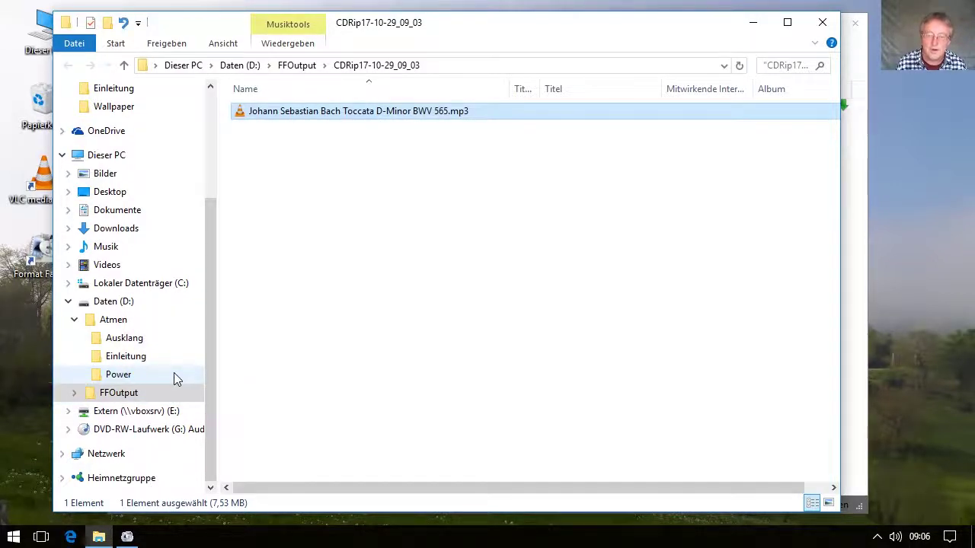
- Open the Power folder, widen its Name column and select the Bach Toccata MP3 to check the copy
click(174, 374)
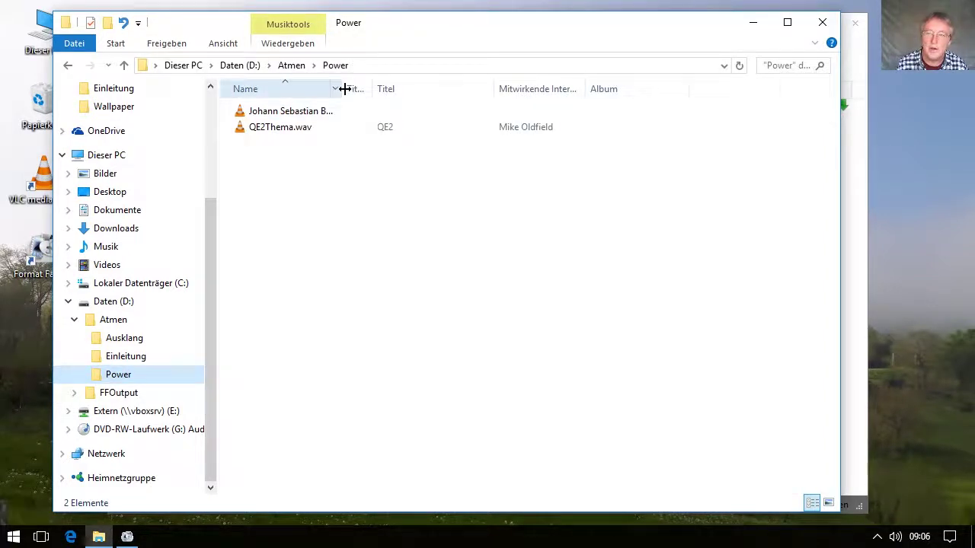
drag(343, 87, 494, 96)
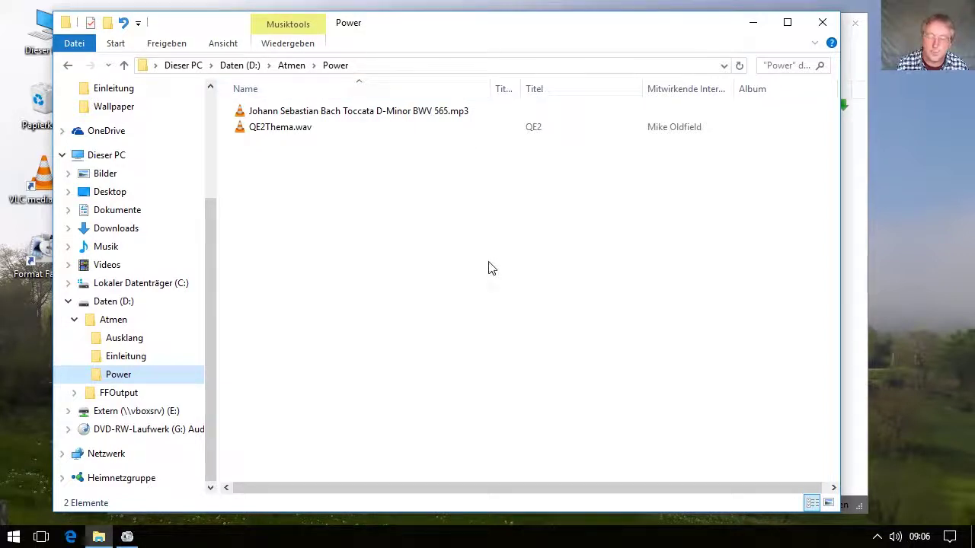
click(280, 113)
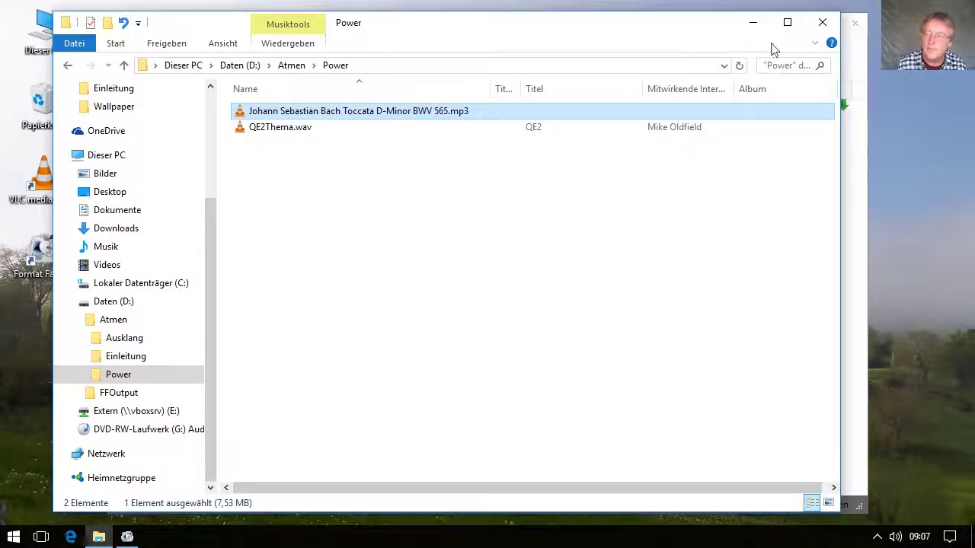
- Close the Explorer window and exit Format Factory
click(823, 23)
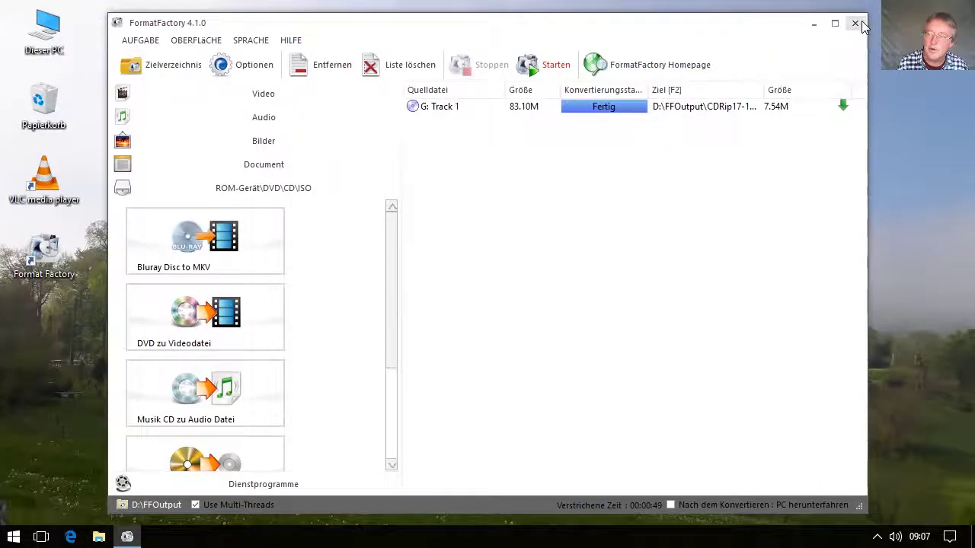
click(857, 23)
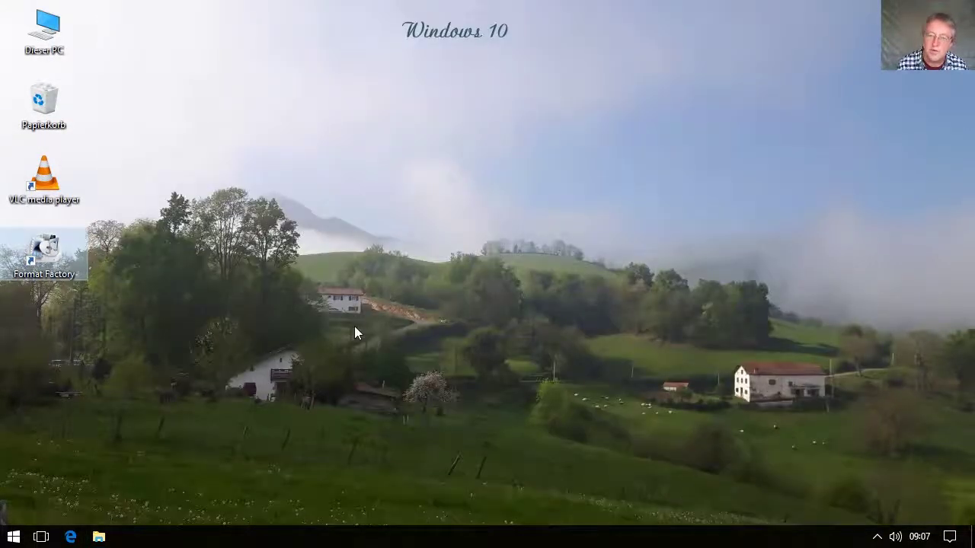